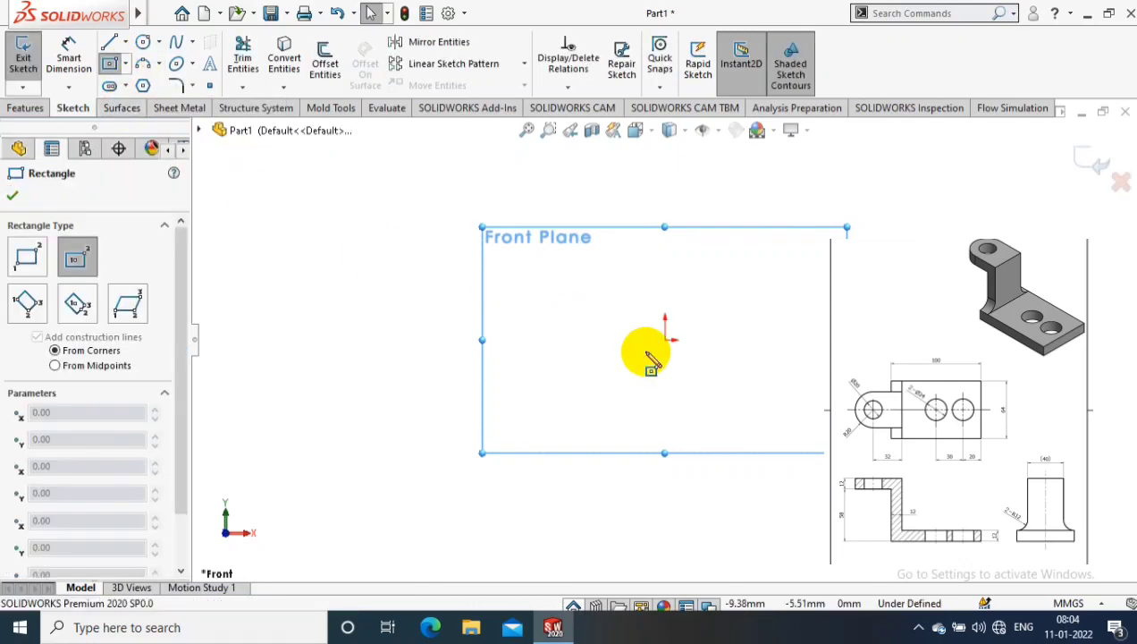
Draw a centre rectangle at the origin on Front Plane and dimension its width 100 mm
left_click(664, 340)
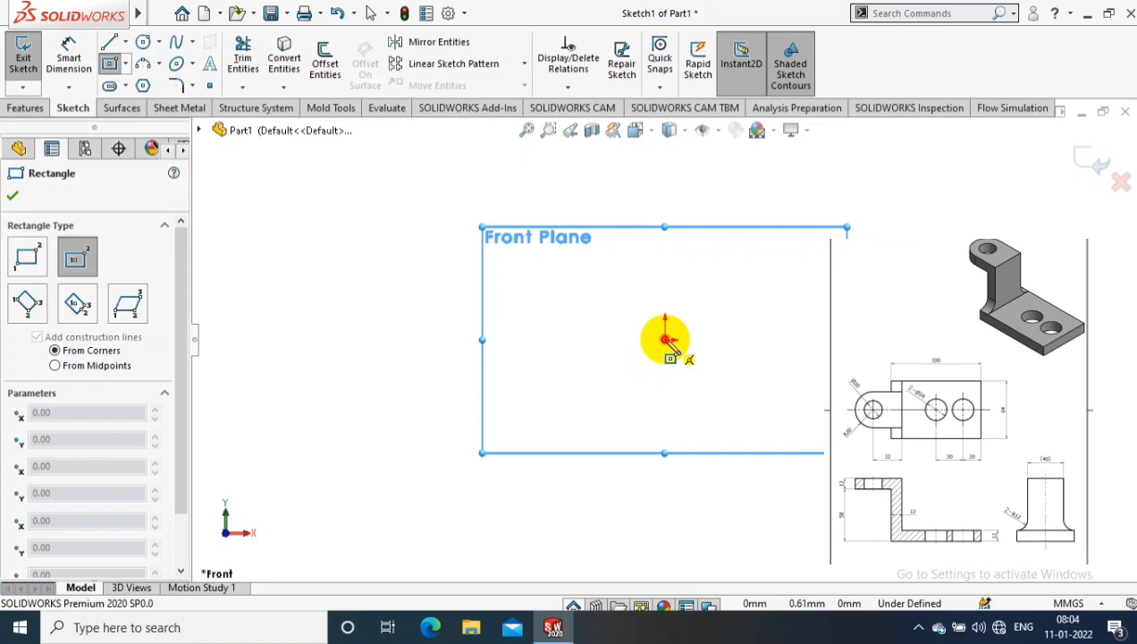
left_click(756, 398)
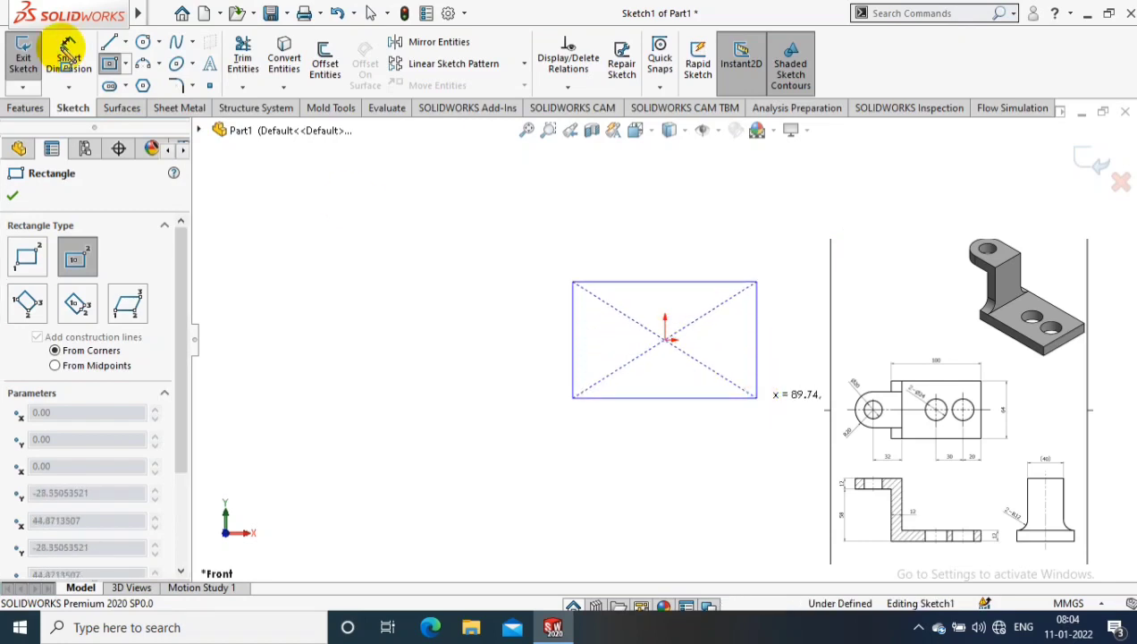
left_click(68, 49)
left_click(683, 282)
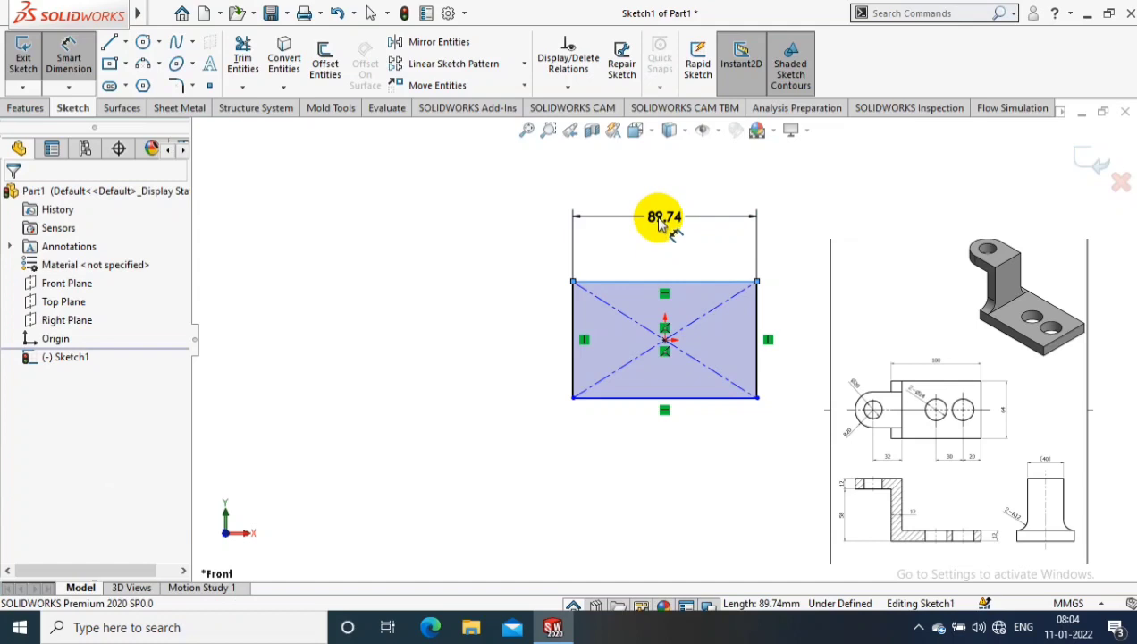
left_click(659, 232)
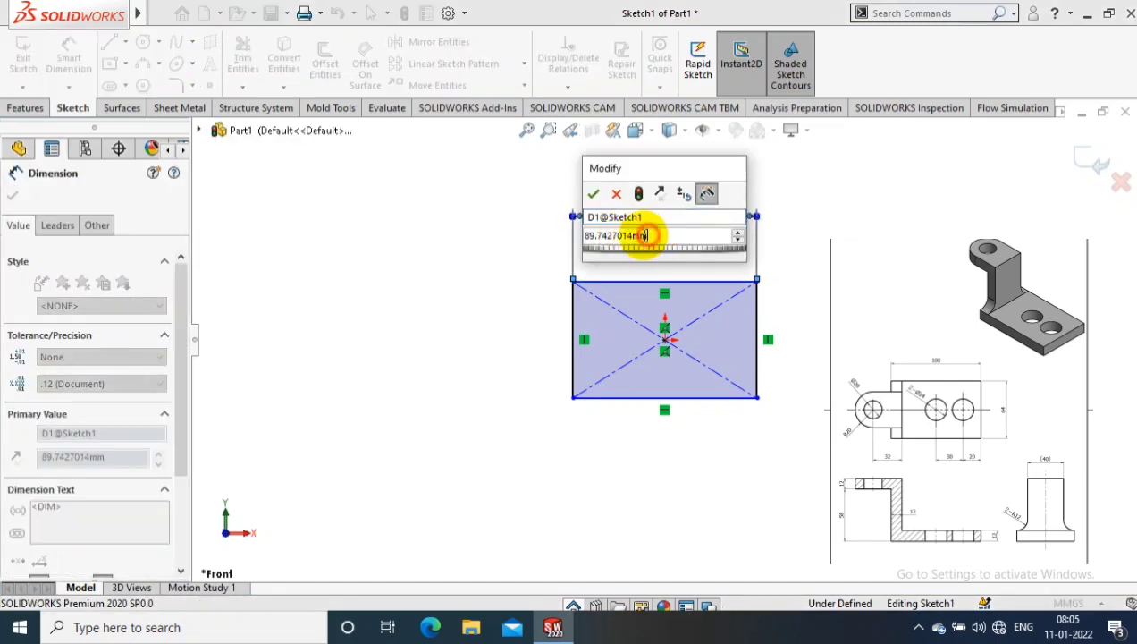
left_click_drag(651, 235, 585, 235)
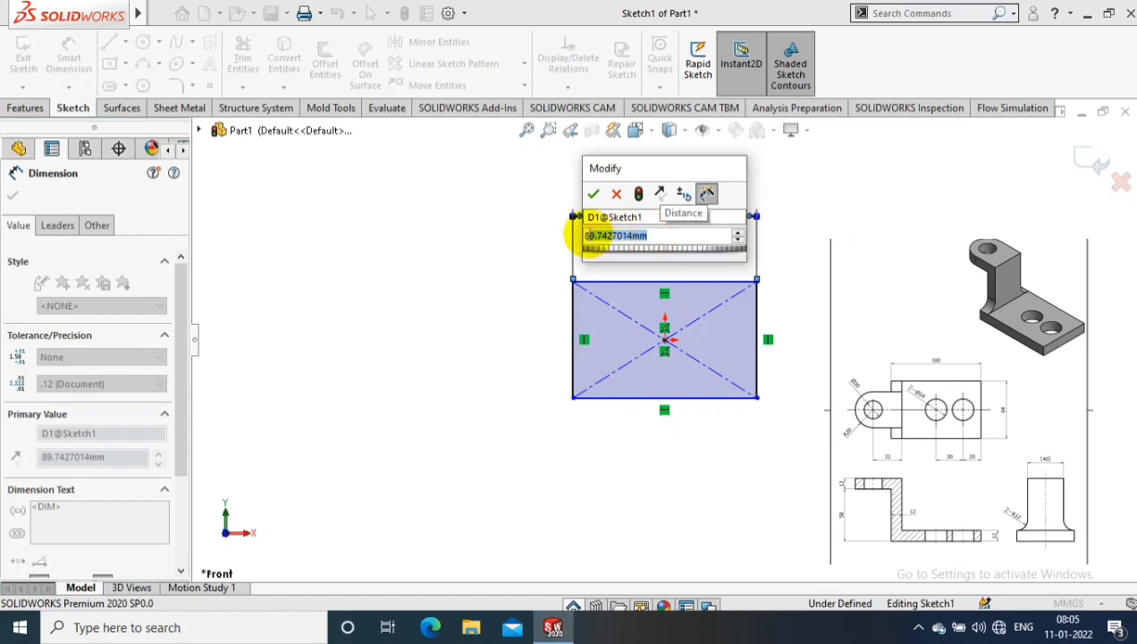
type("=")
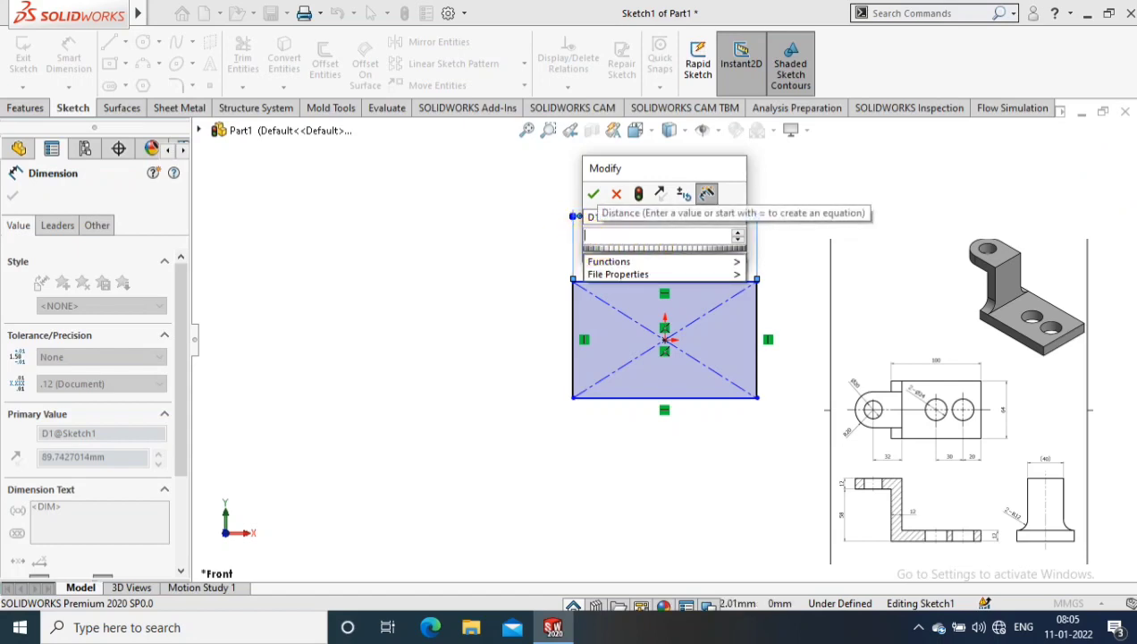
type("100")
key("Return")
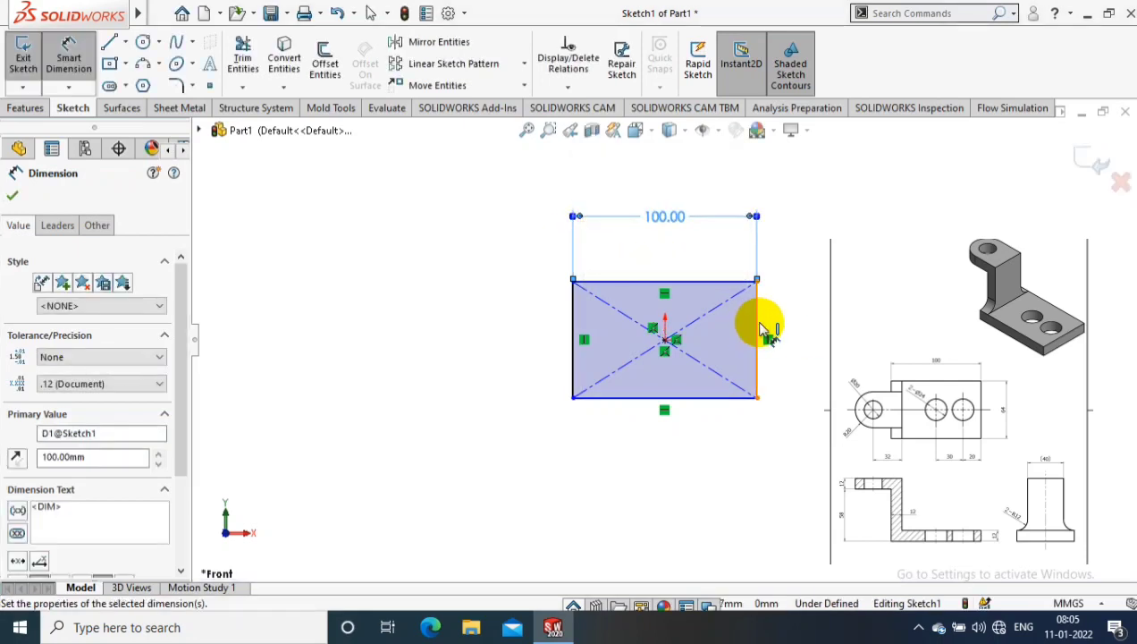
Dimension the rectangle's height to 64 mm, fully defining the sketch
left_click(758, 318)
left_click(812, 350)
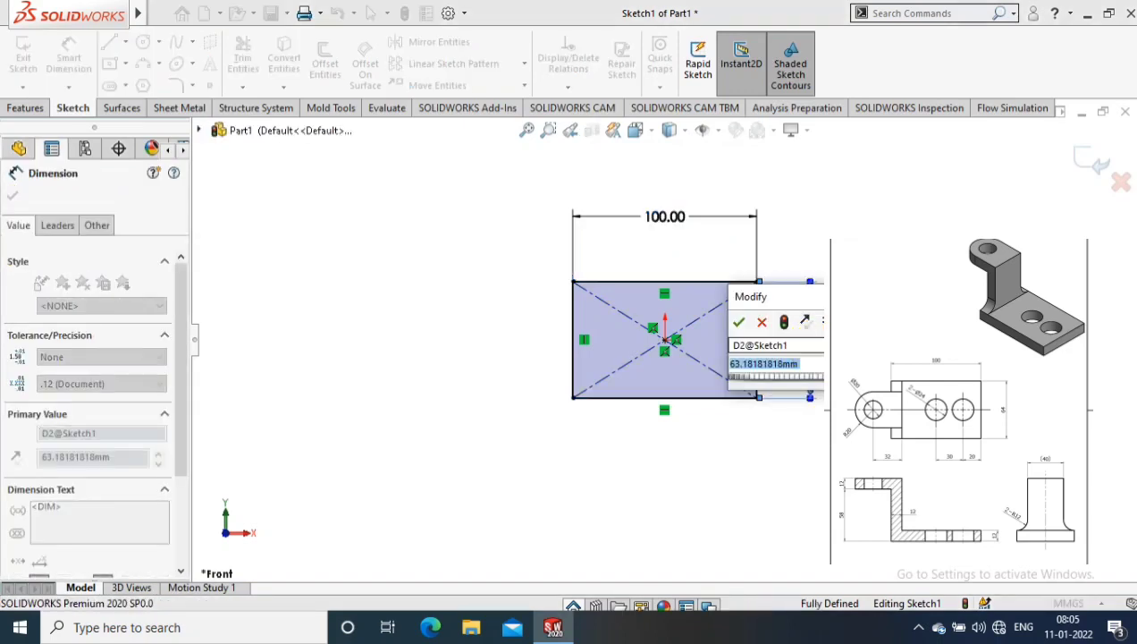
type("64")
key("Return")
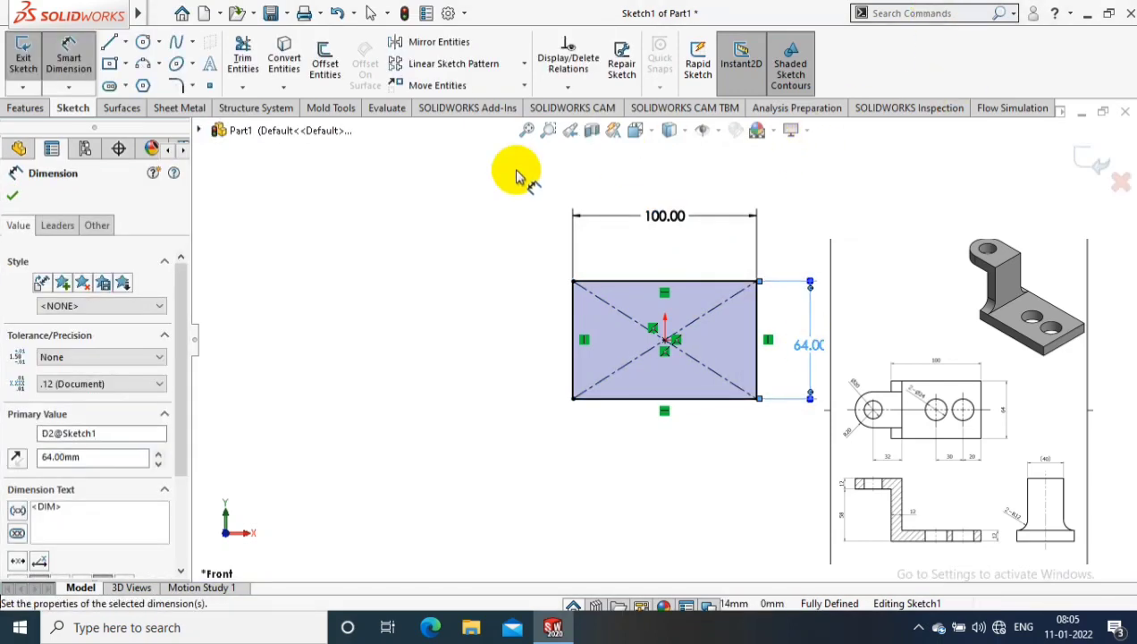
left_click(16, 191)
Extrude the rectangle 12 mm into a plate and view its front face Normal To
left_click(25, 107)
type("12")
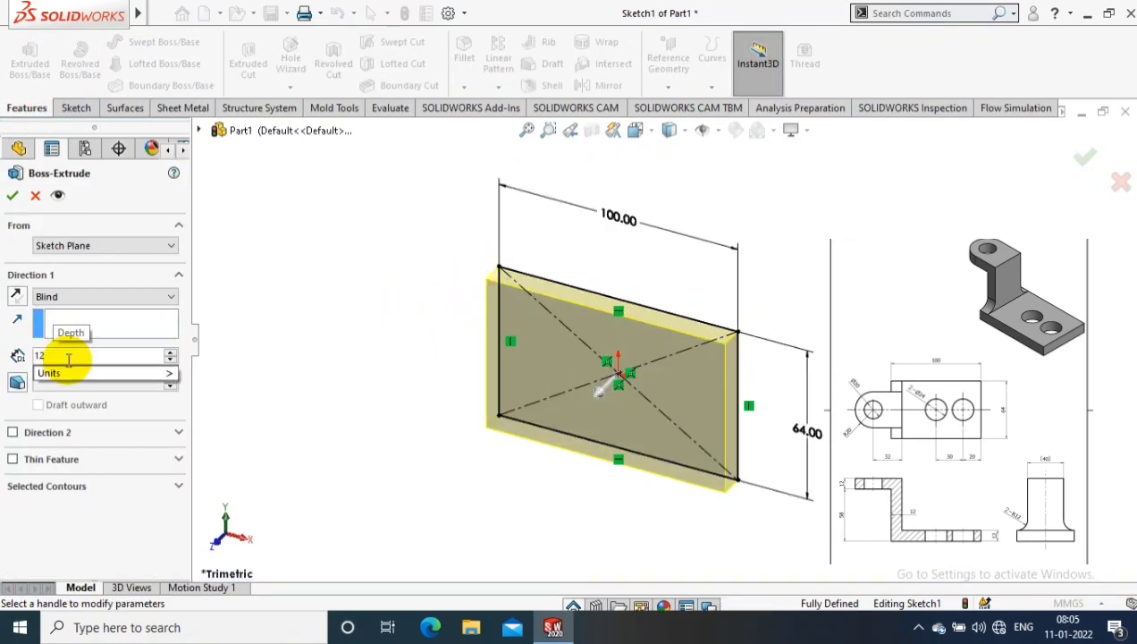
key("Return")
left_click(16, 197)
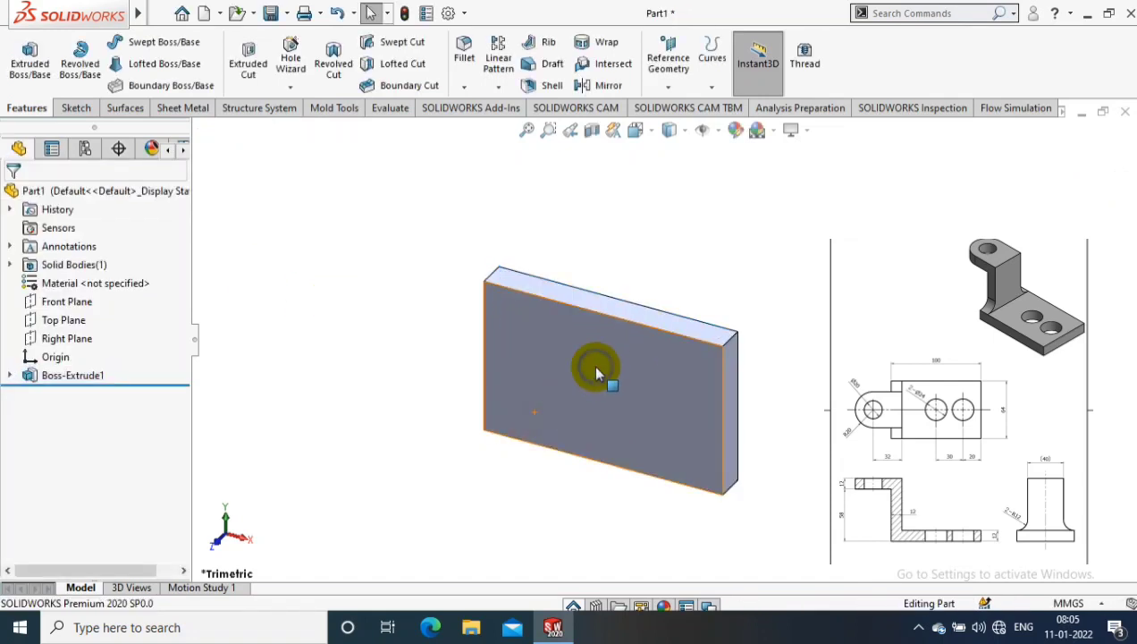
right_click(596, 371)
left_click(716, 173)
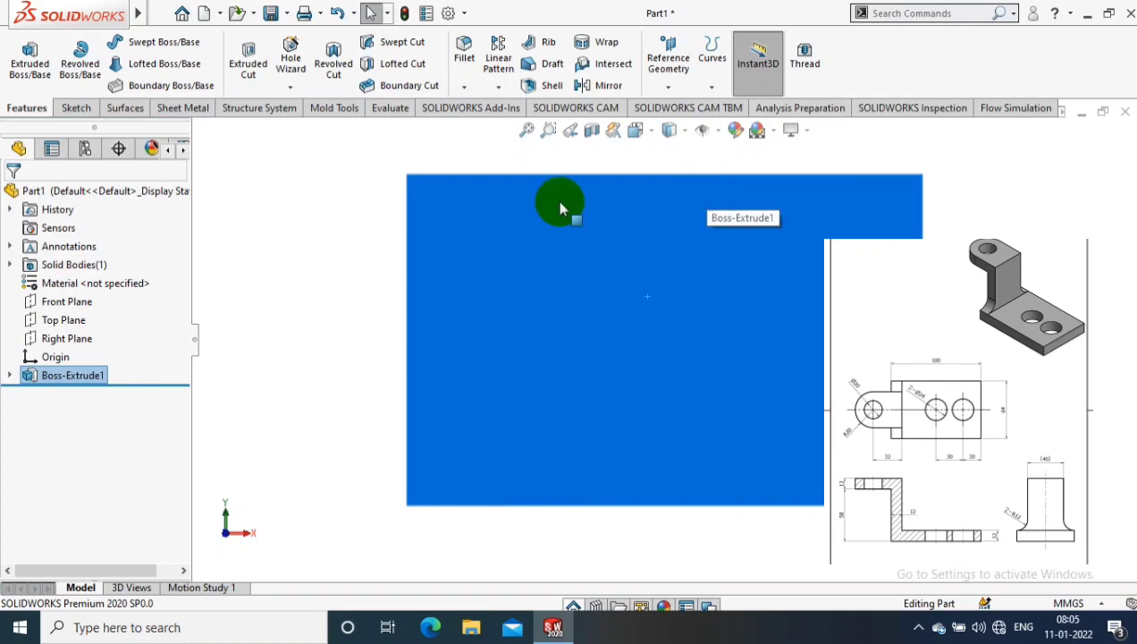
Sketch a corner rectangle strip along the plate's left edge, dimensioned 12 mm wide
left_click(76, 107)
left_click(129, 65)
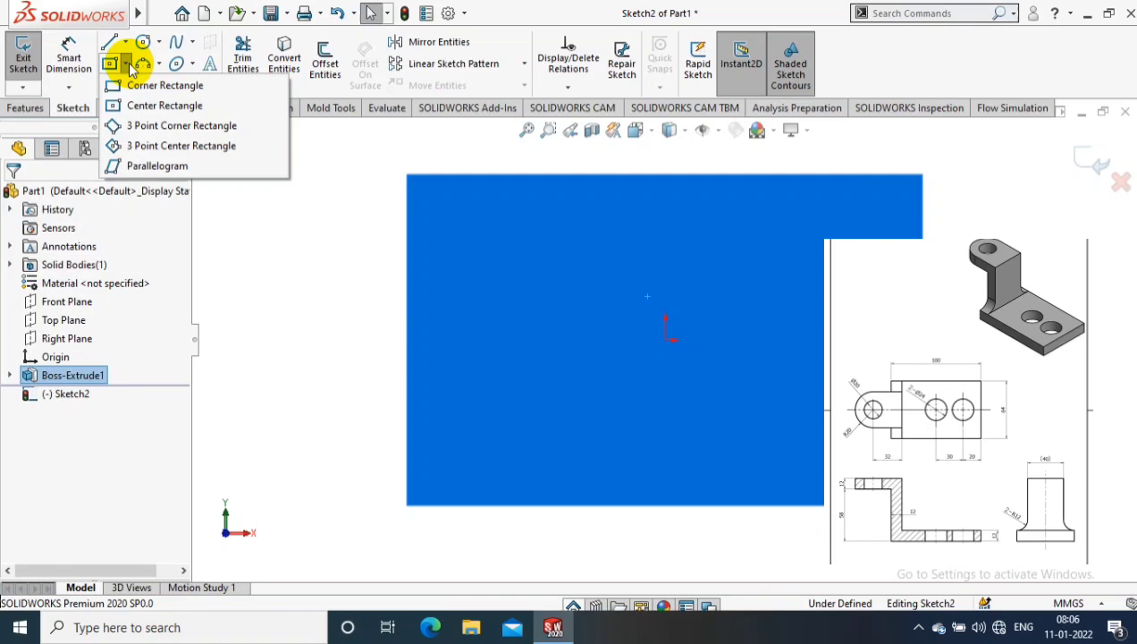
left_click(165, 85)
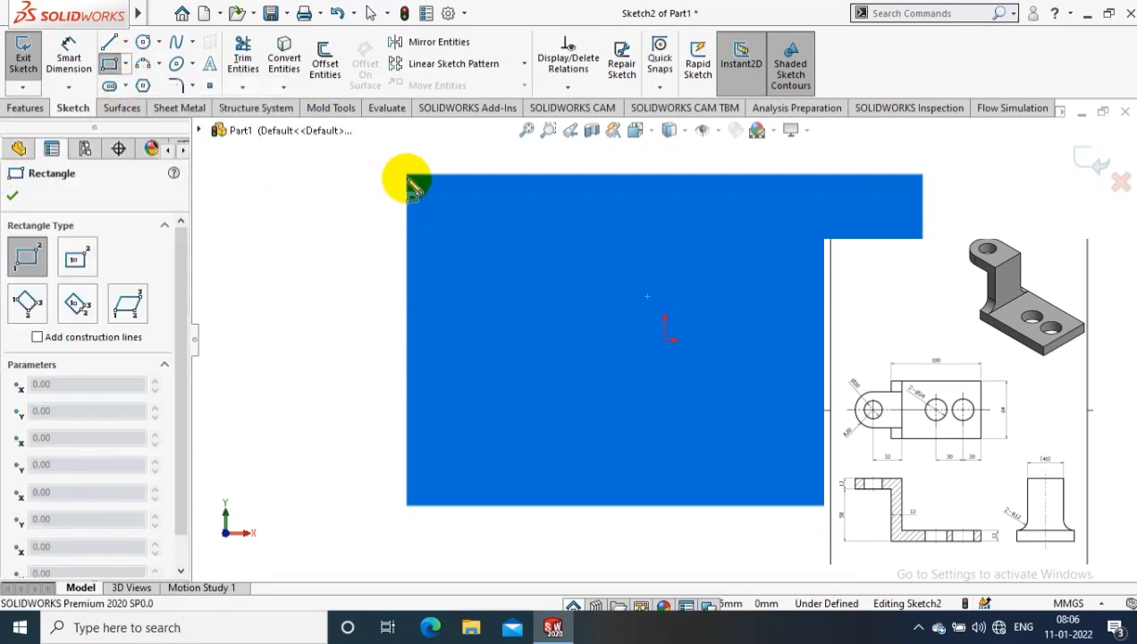
mouse_move(407, 172)
left_mouse_down()
mouse_move(449, 511)
mouse_move(437, 506)
left_mouse_up()
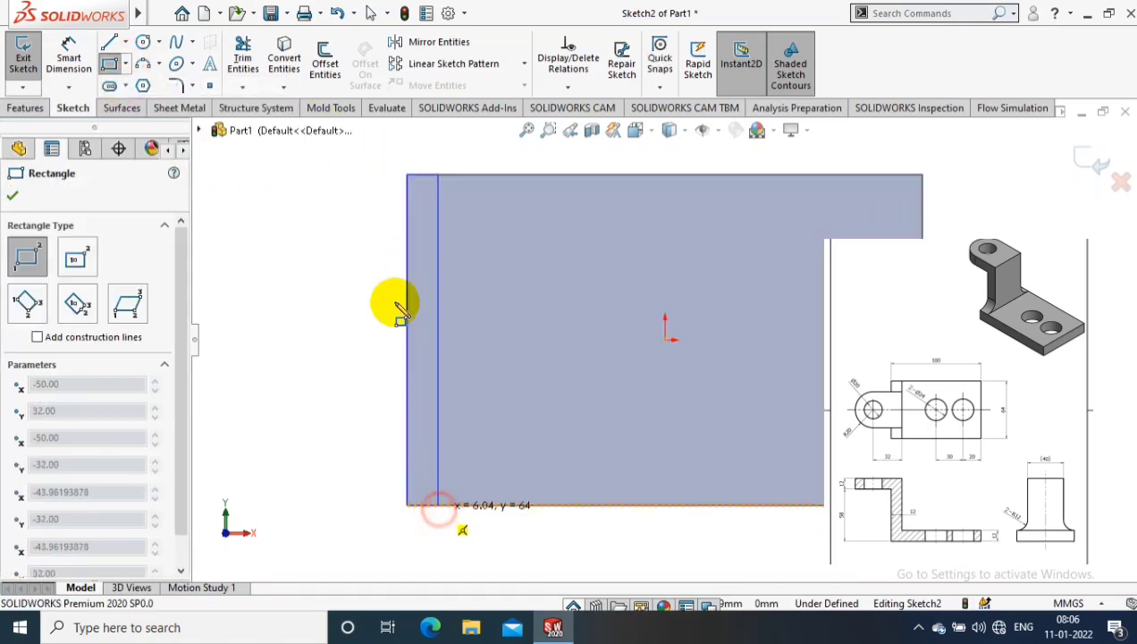
left_click(69, 55)
left_click(422, 177)
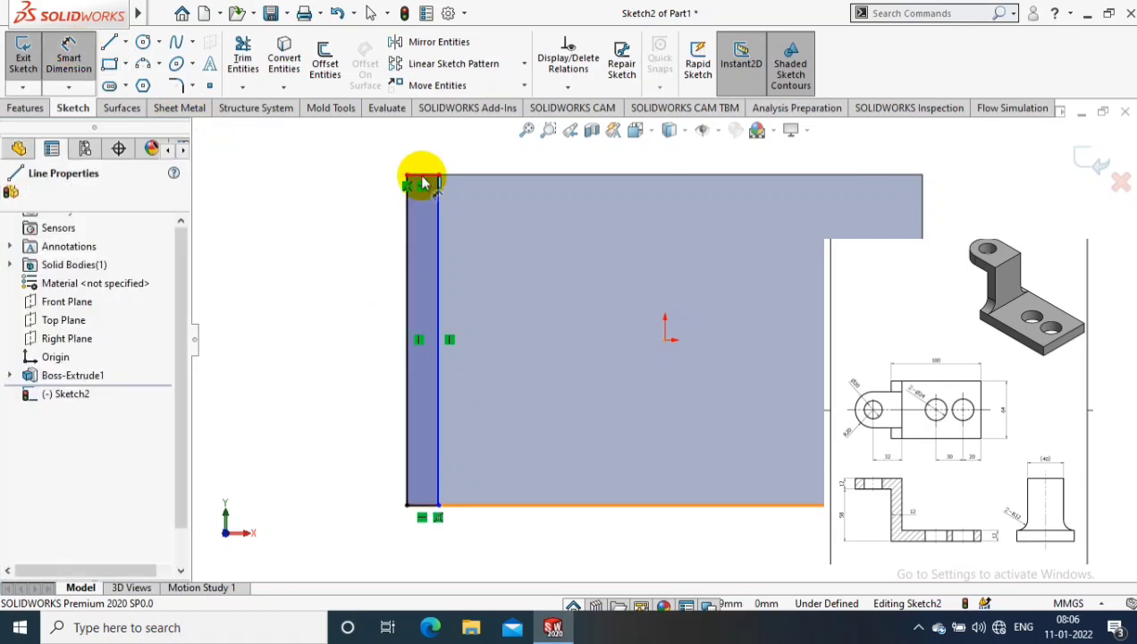
left_click(416, 150)
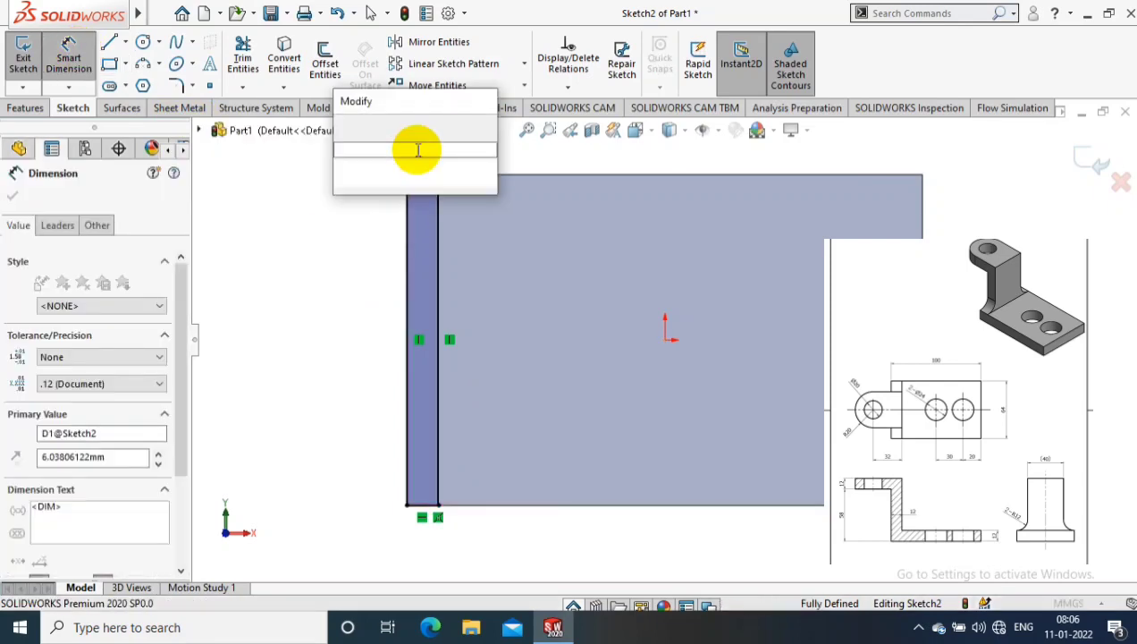
type("12")
key("Return")
key("Escape")
left_click(35, 109)
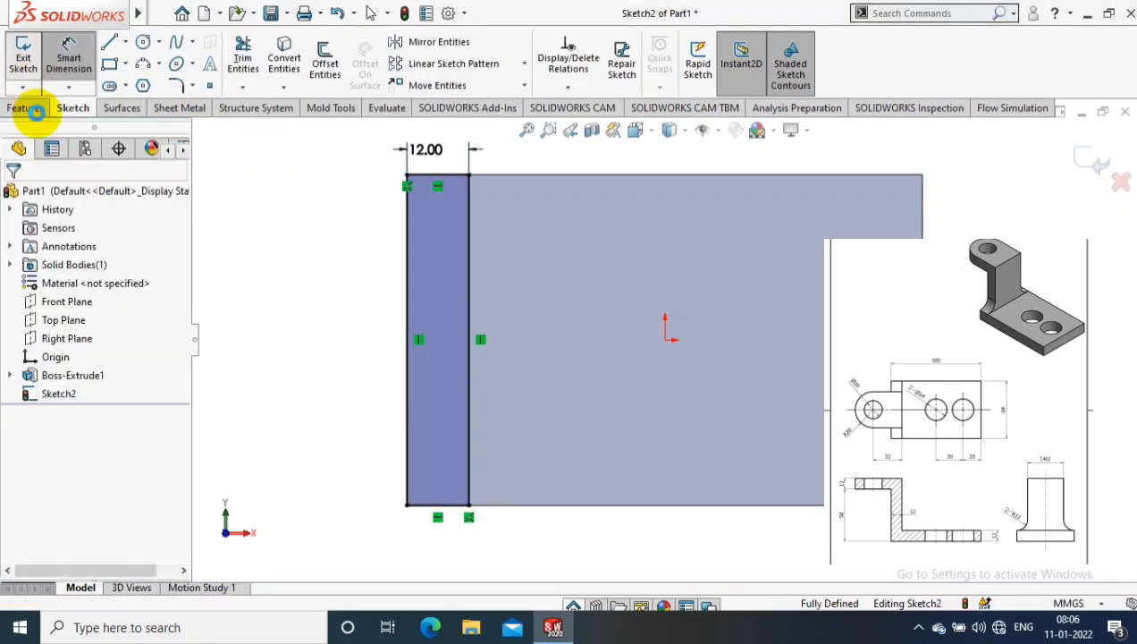
key("ctrl+b")
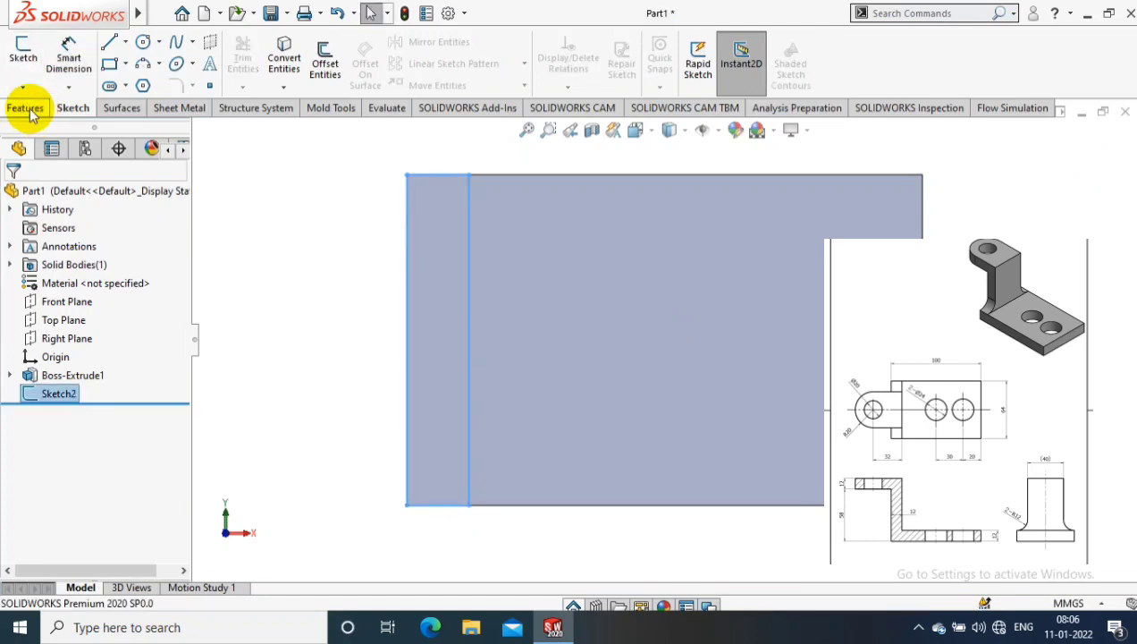
Extrude the strip 74 mm into the upright leg and view its face Normal To
left_click(25, 109)
left_click(29, 58)
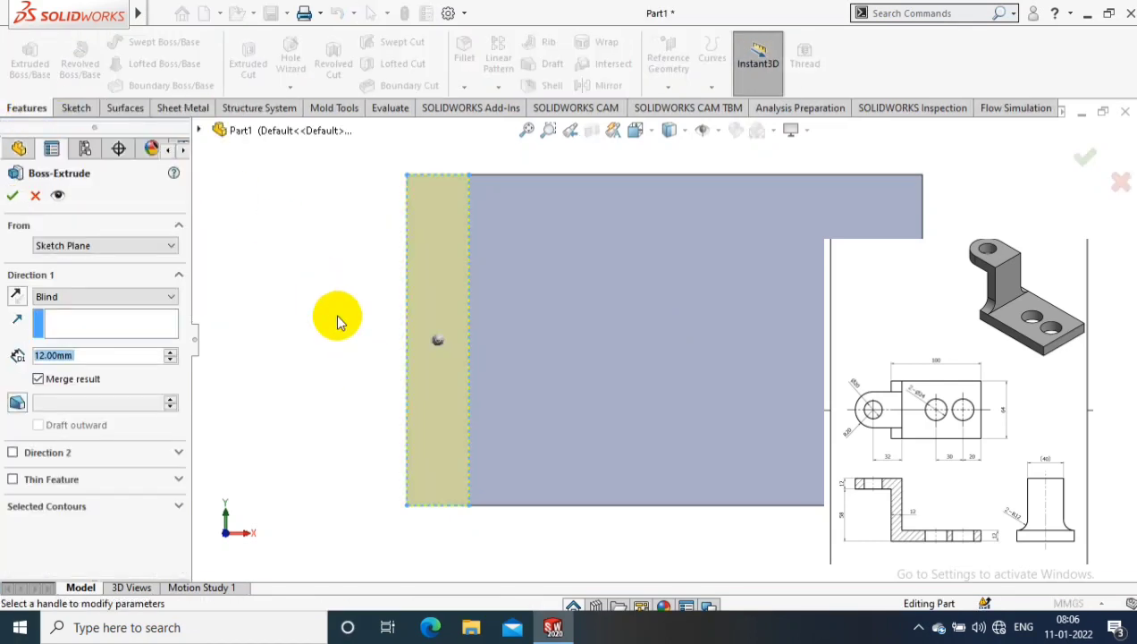
type("f4")
key("Return")
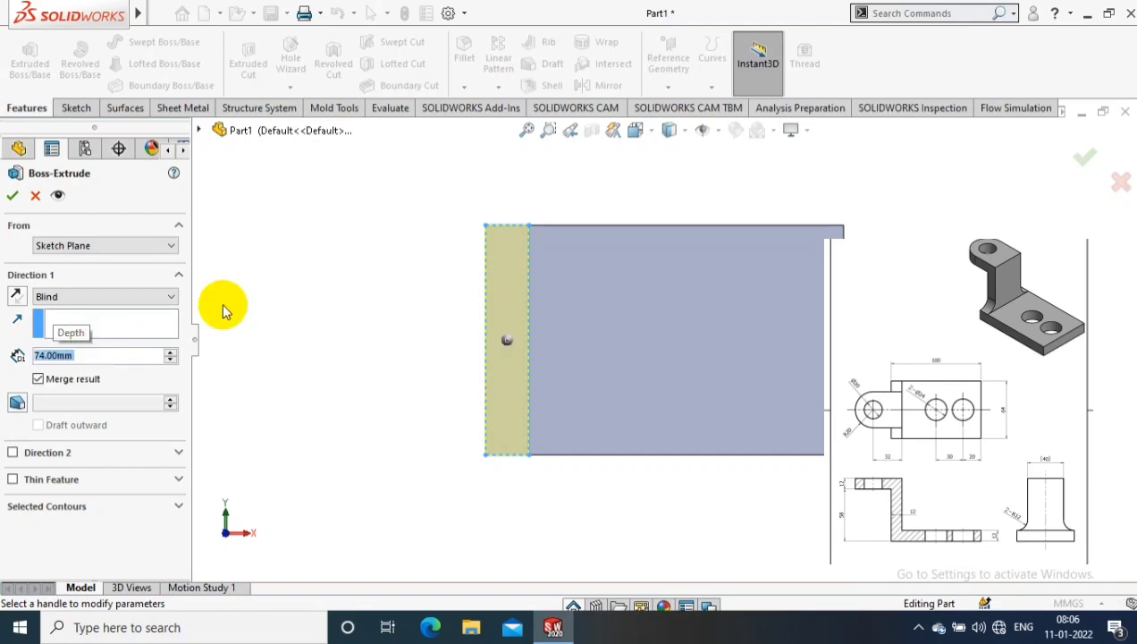
middle_click_drag(365, 322, 215, 182)
left_click(16, 194)
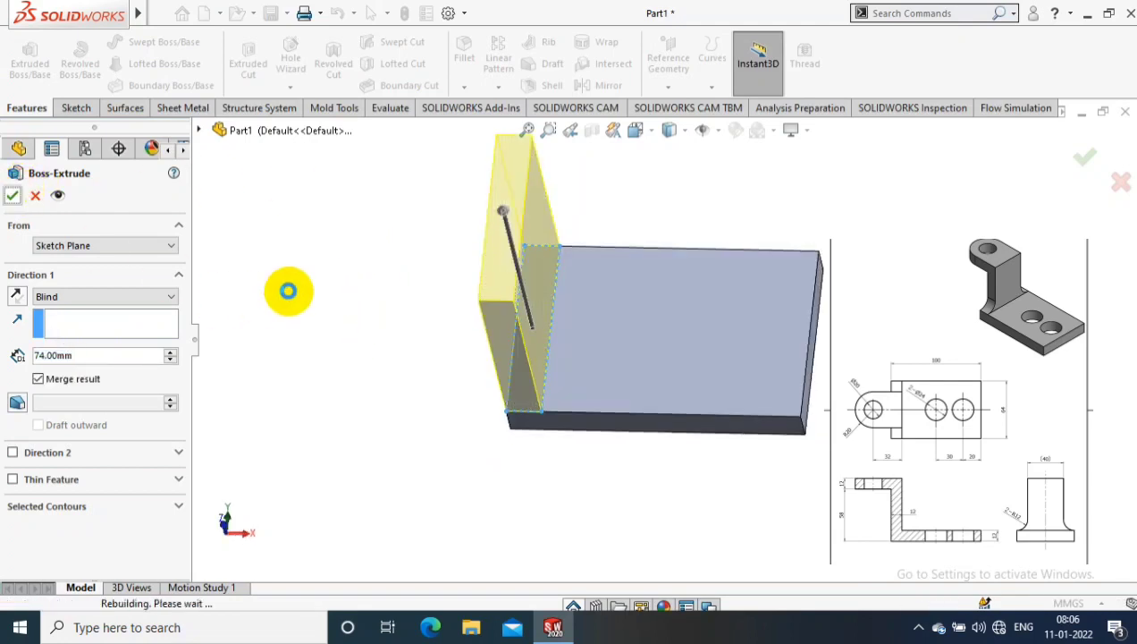
right_click(512, 212)
left_click(627, 179)
Sketch a centre rectangle on the wall face and dimension its width 52 mm
left_click(76, 108)
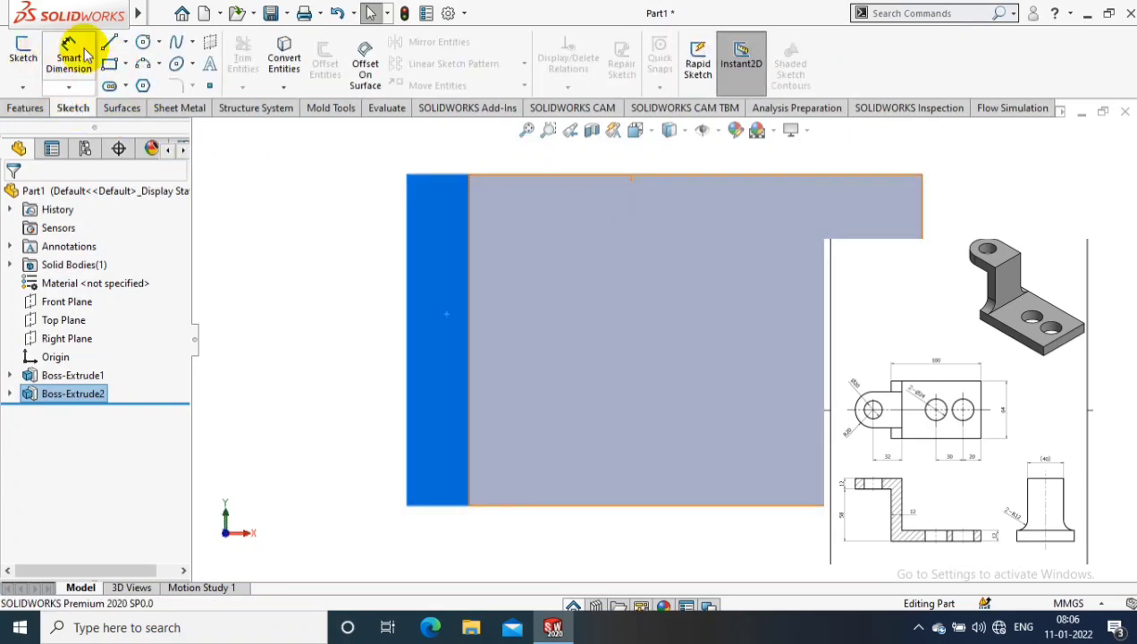
left_click(23, 49)
left_click(109, 63)
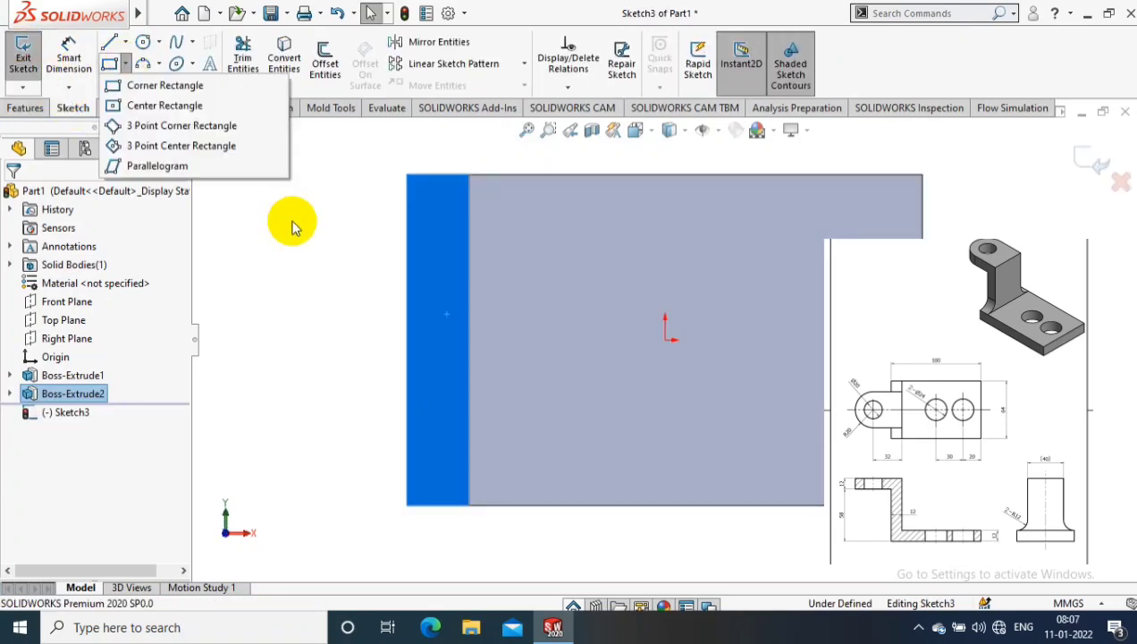
left_click(373, 339)
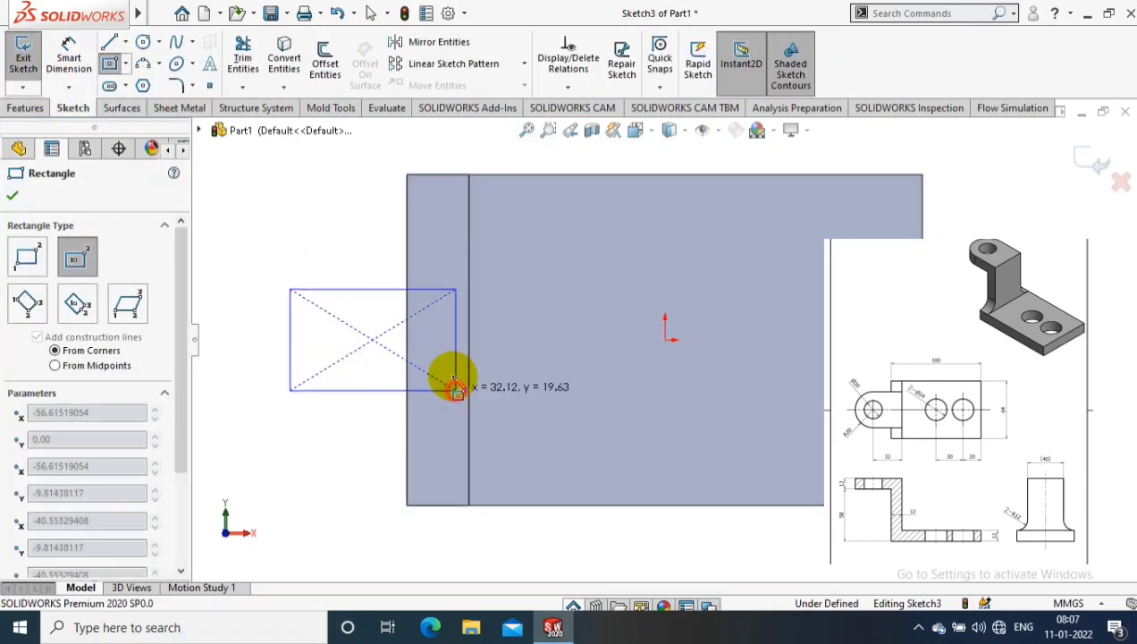
left_click(456, 390)
left_click(65, 63)
left_click(65, 65)
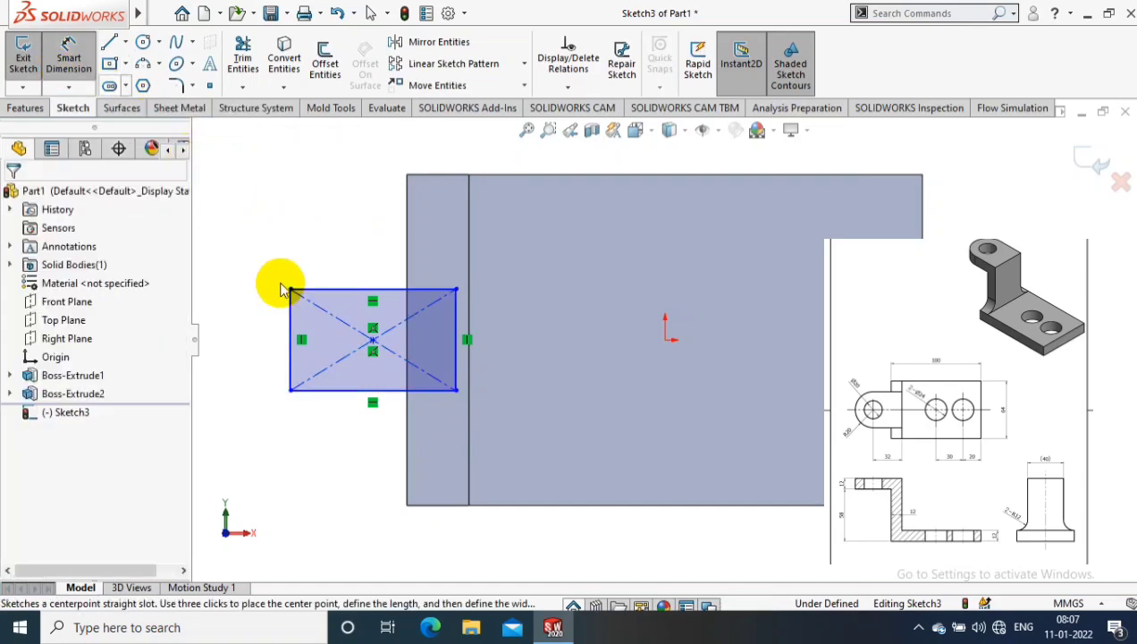
left_click(356, 253)
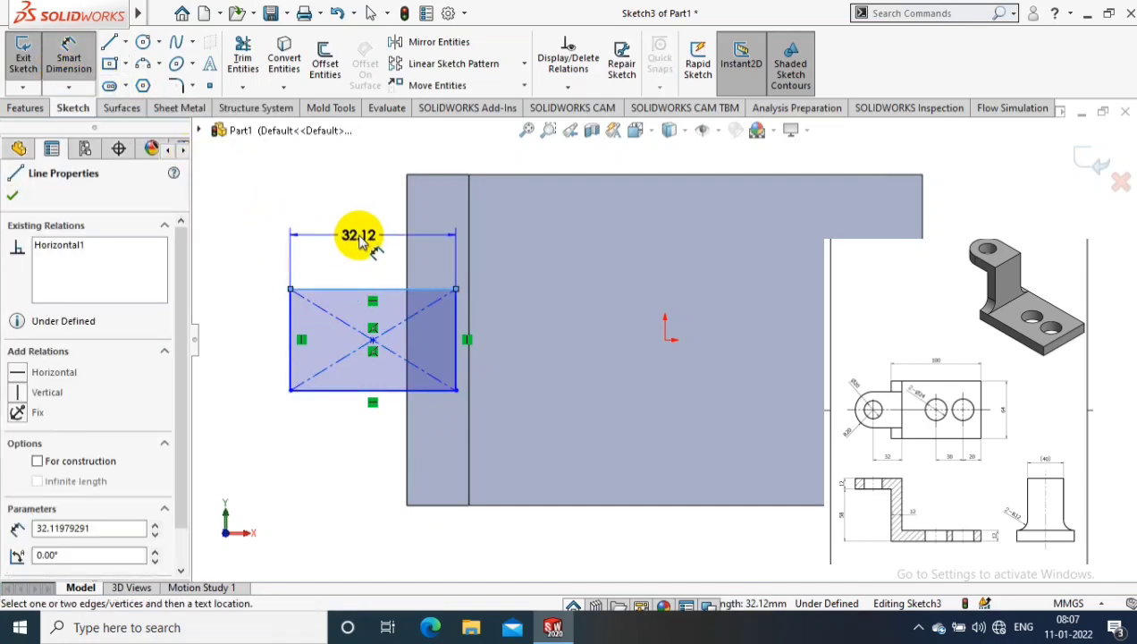
left_click(360, 238)
type("52")
key("Return")
key("Escape")
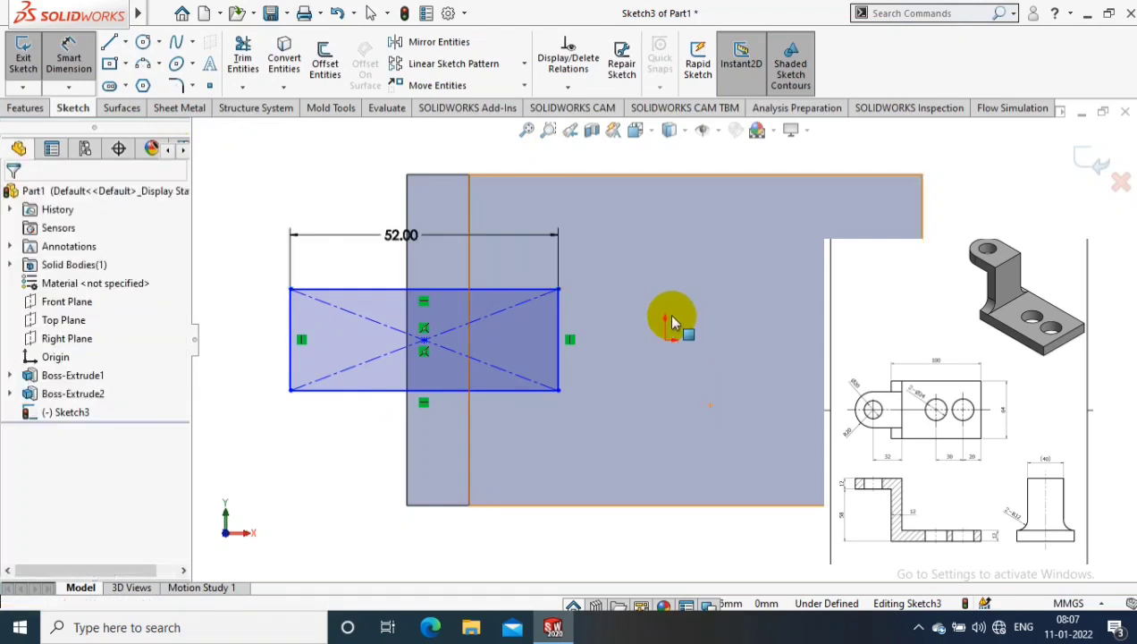
Make the rectangle's right side collinear with the model edge and set its height to 40 mm
scroll(672, 317, "up", 2)
left_click(502, 271)
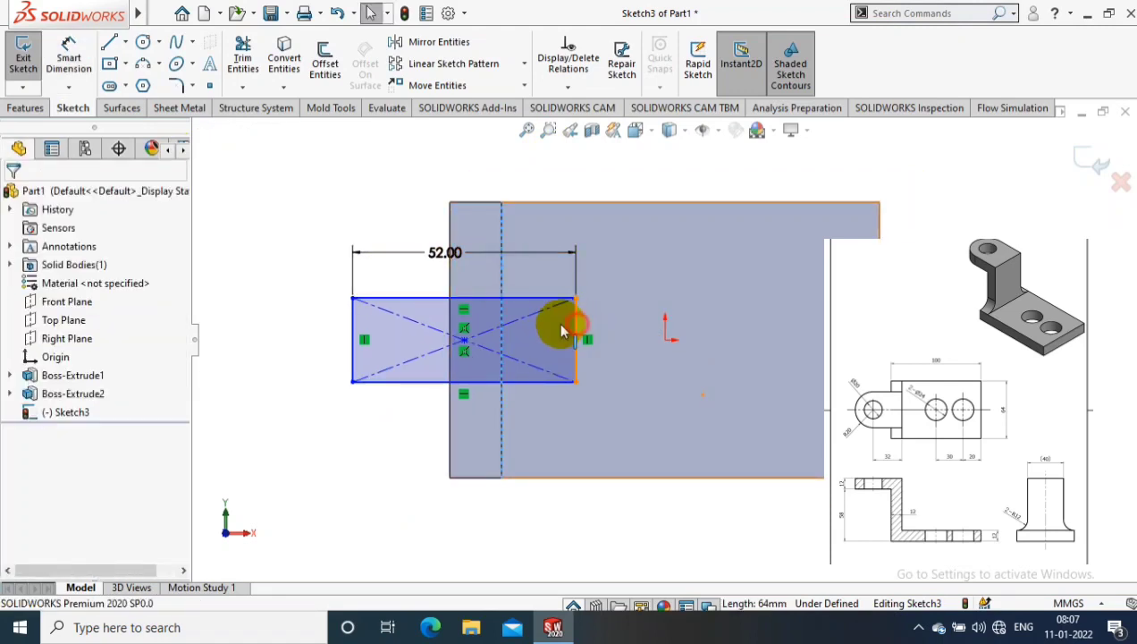
left_click(576, 326, "ctrl")
left_click(20, 469)
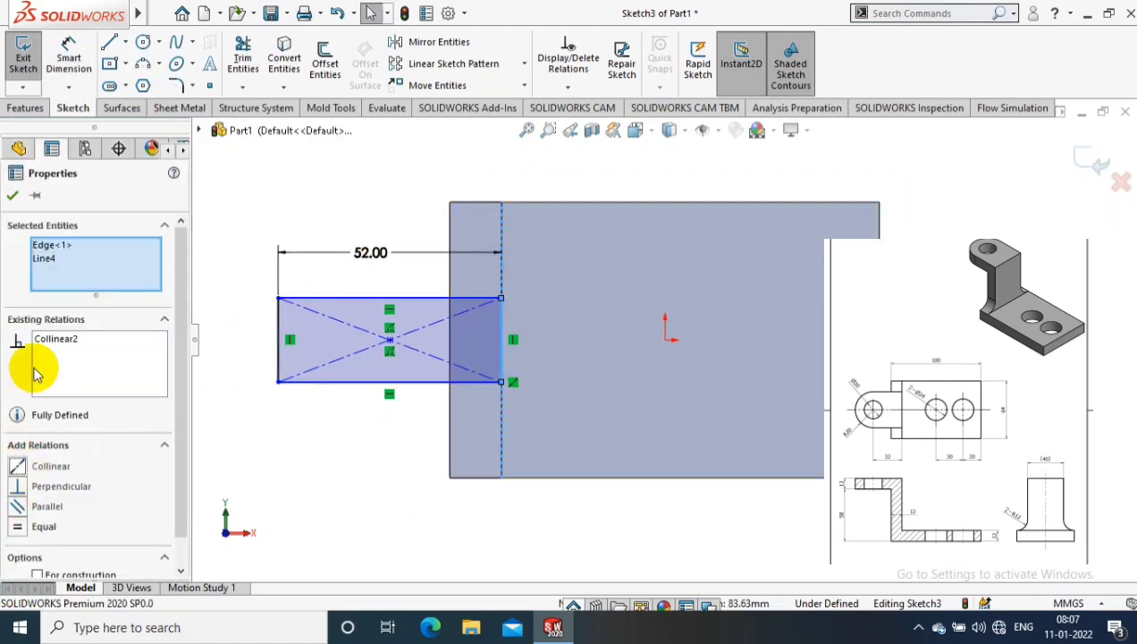
key("Escape")
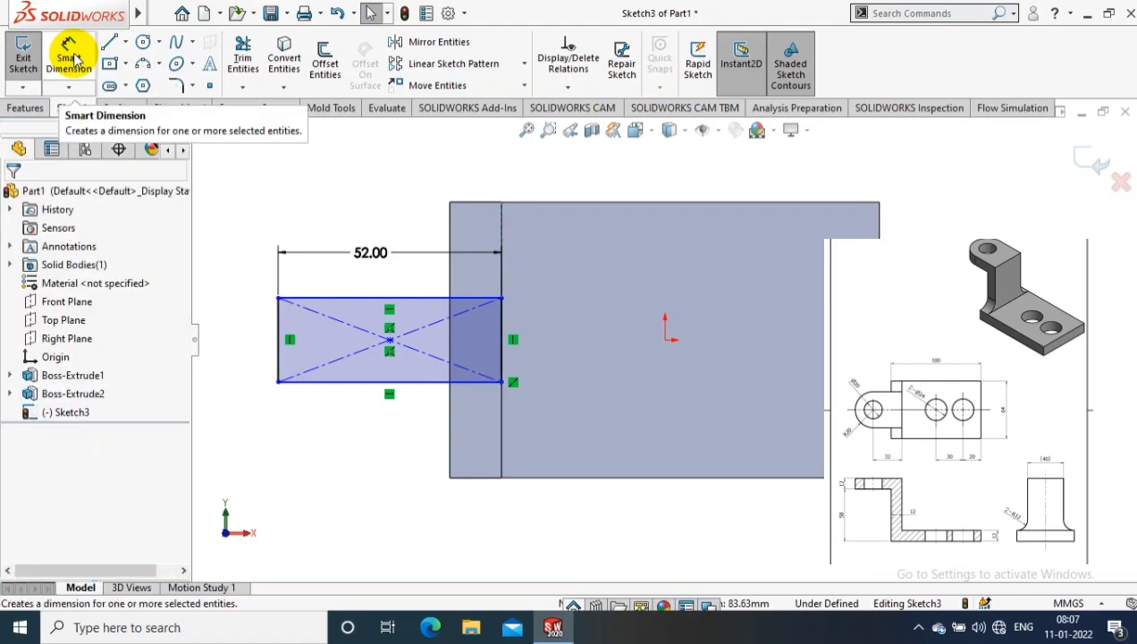
left_click(71, 57)
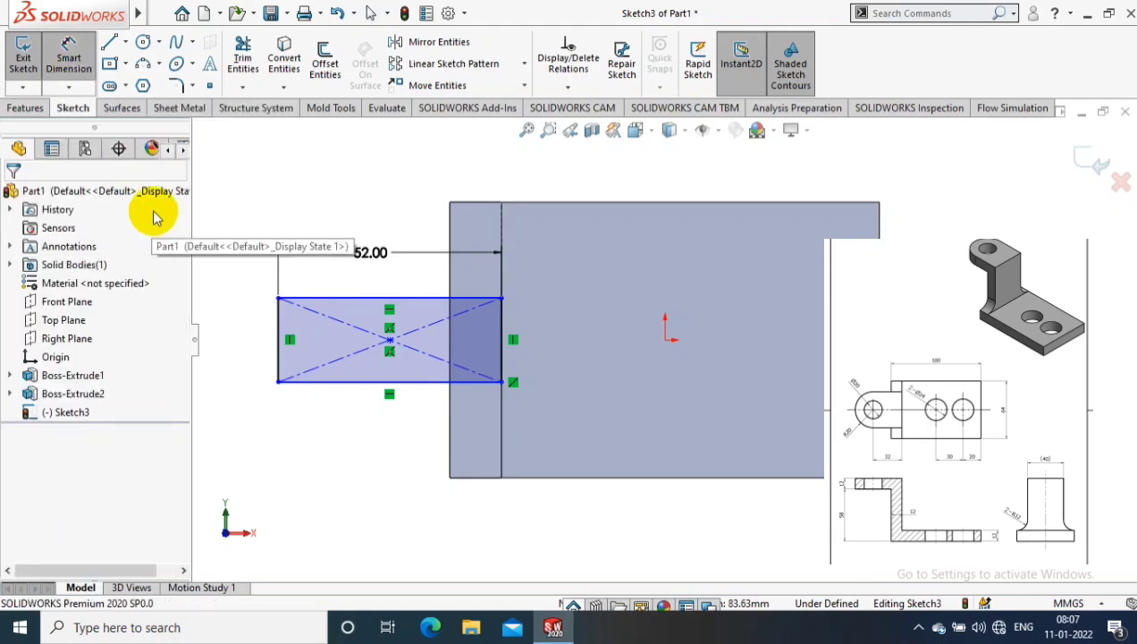
left_click(278, 330)
left_click(244, 358)
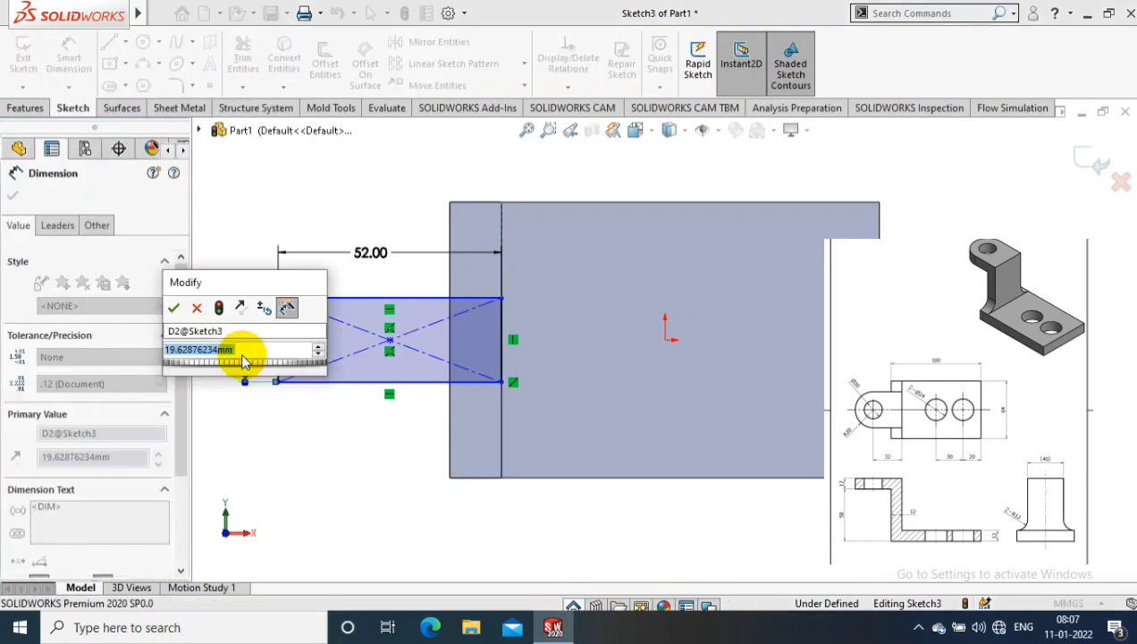
type("40")
key("Return")
key("Escape")
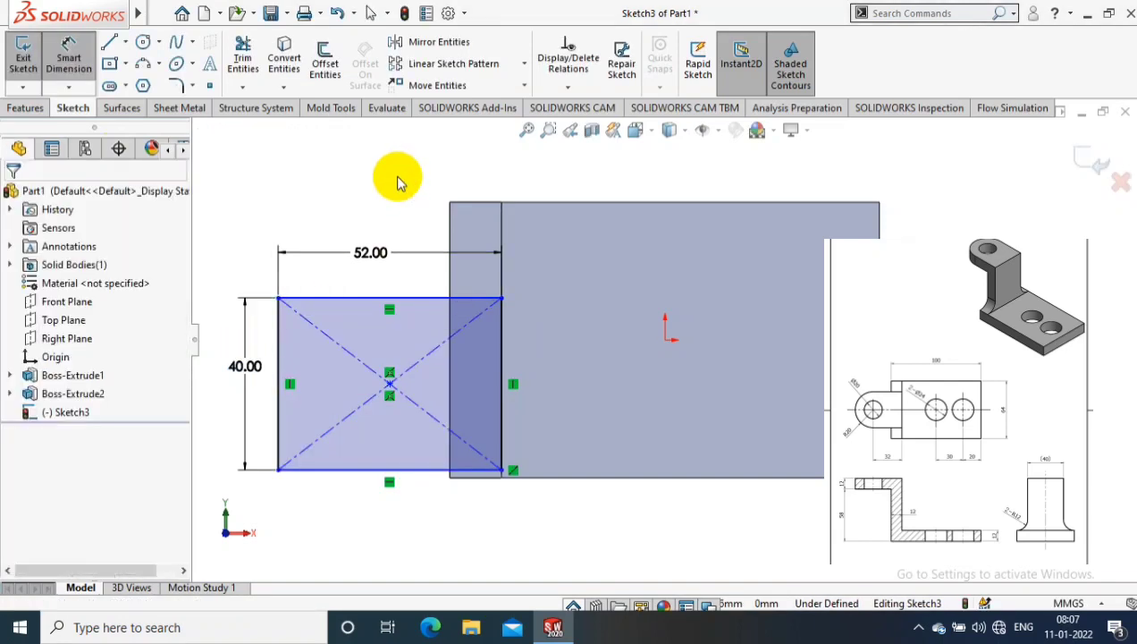
Offset the rectangle's top edge 20 mm from the origin and exit the sketch
left_click(436, 298)
left_click(665, 340)
left_click(696, 324)
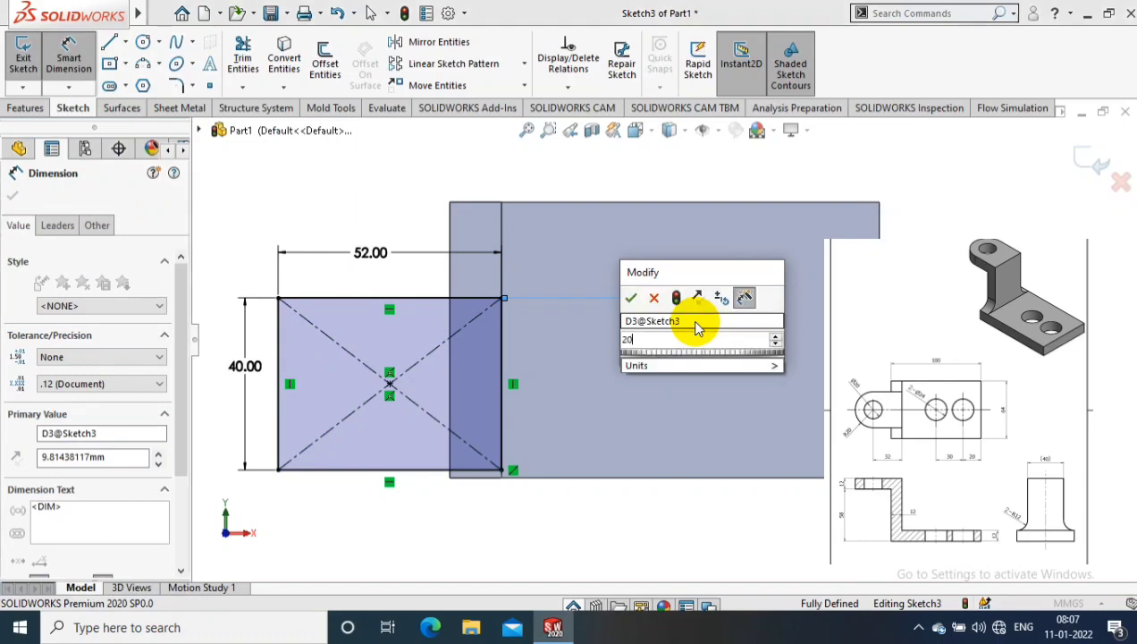
type("20")
key("Return")
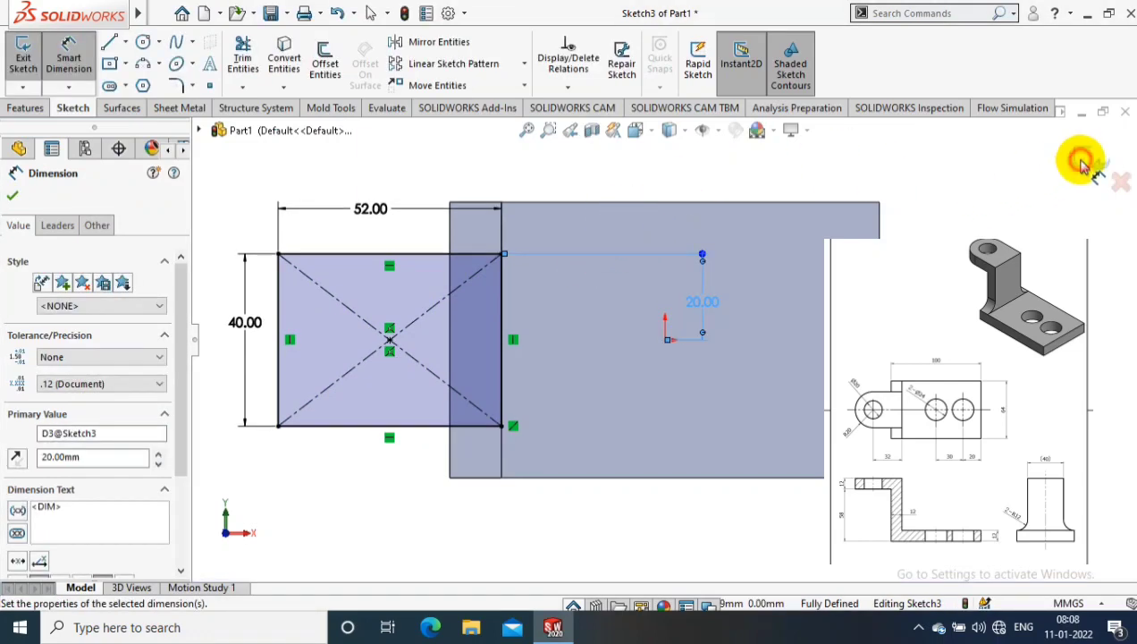
left_click(1087, 162)
left_click(1087, 162)
Extrude the lug rectangle 12 mm in the reversed direction
left_click(25, 108)
left_click(29, 59)
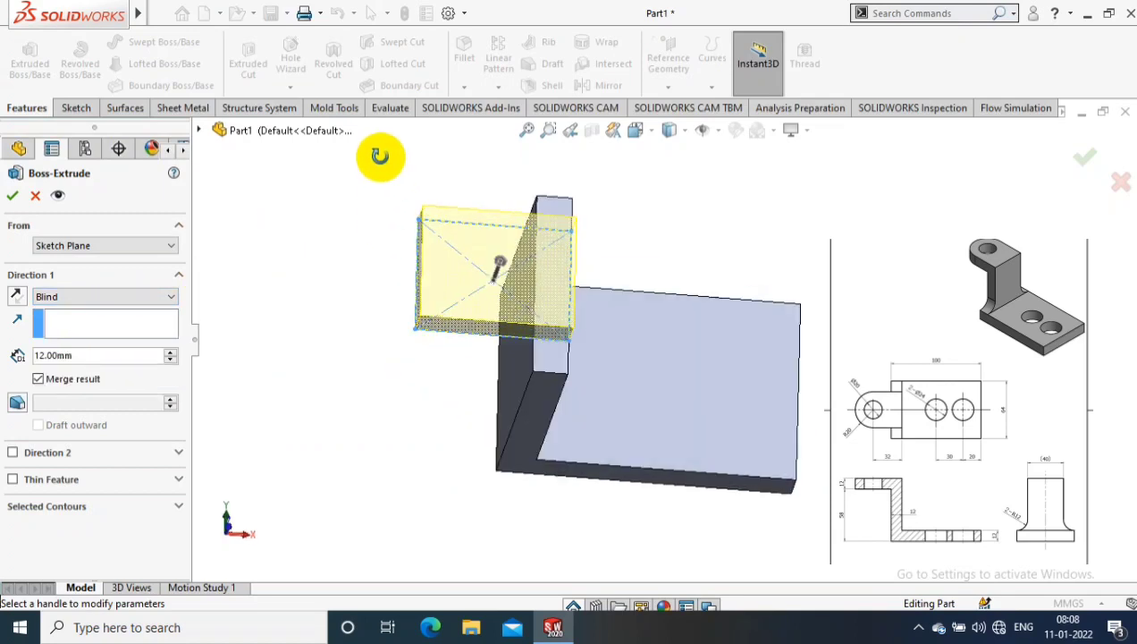
left_click(16, 296)
left_click(13, 195)
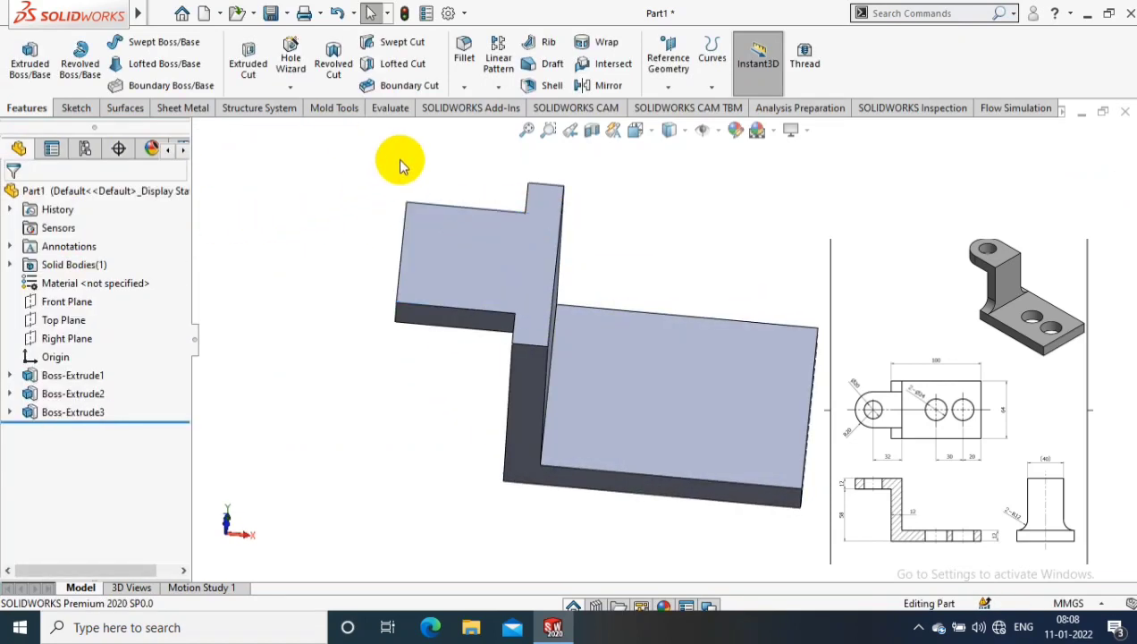
left_click(464, 87)
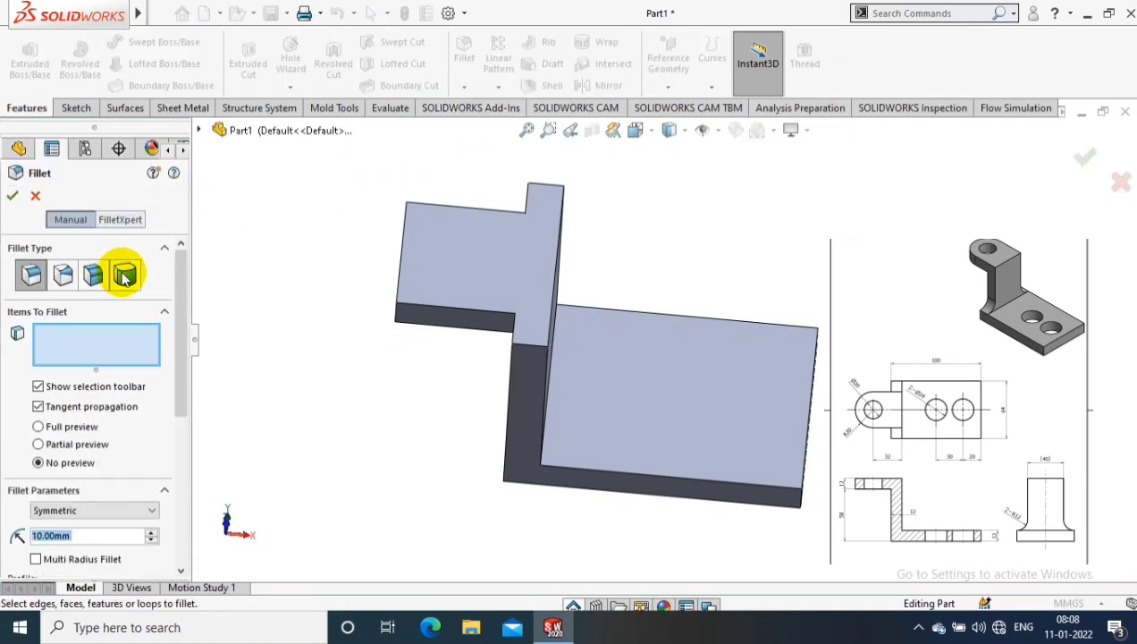
Apply a full round fillet across the lug's two side faces and its end face
left_click(126, 279)
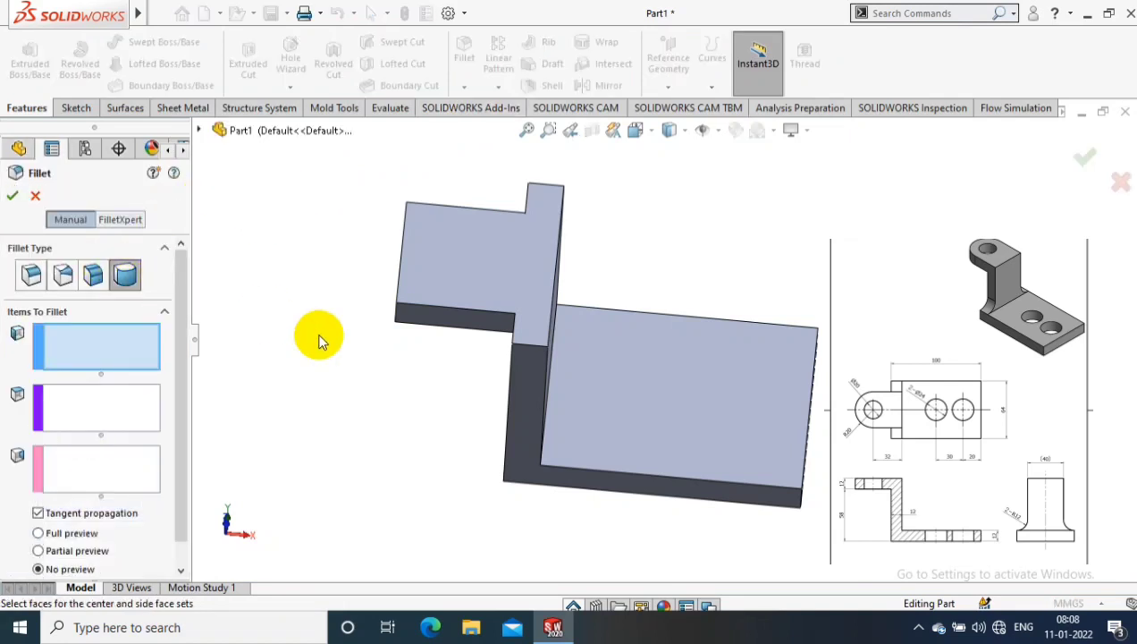
left_click(447, 324)
middle_click_drag(388, 413, 463, 376)
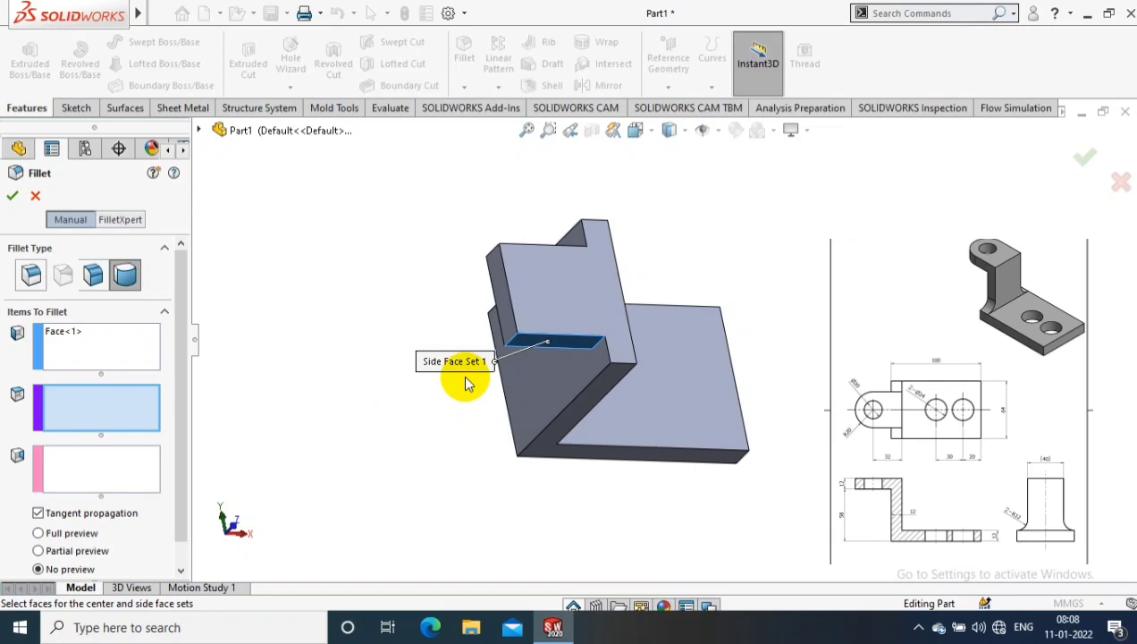
left_click(504, 306)
left_click(148, 467)
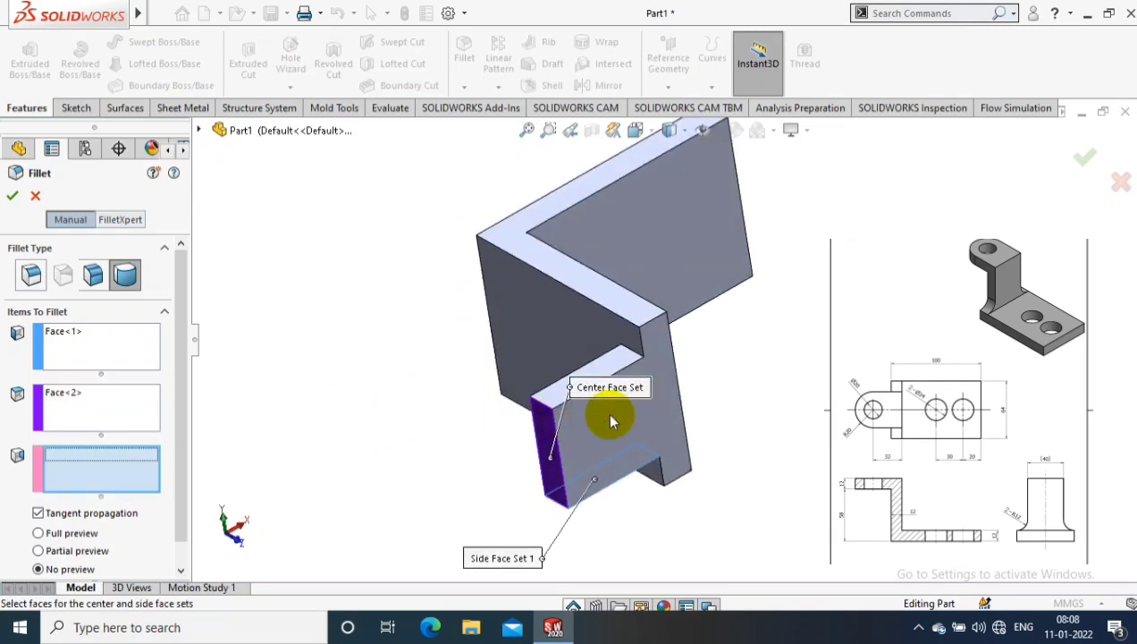
middle_click_drag(610, 369, 619, 345)
left_click(619, 345)
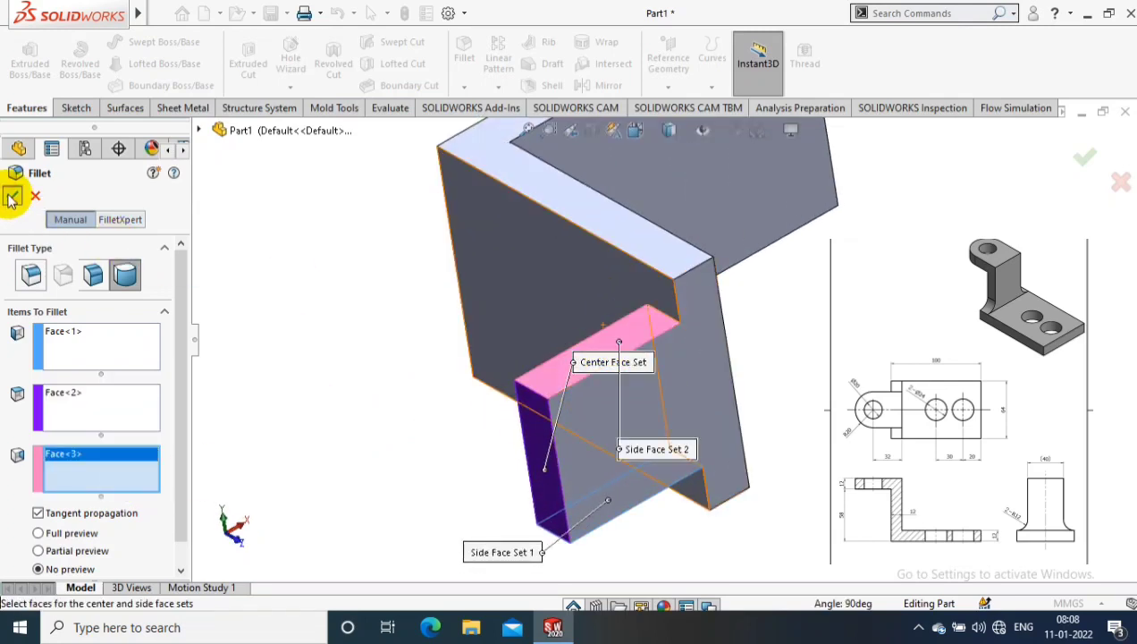
key("Return")
middle_click_drag(230, 338, 334, 221)
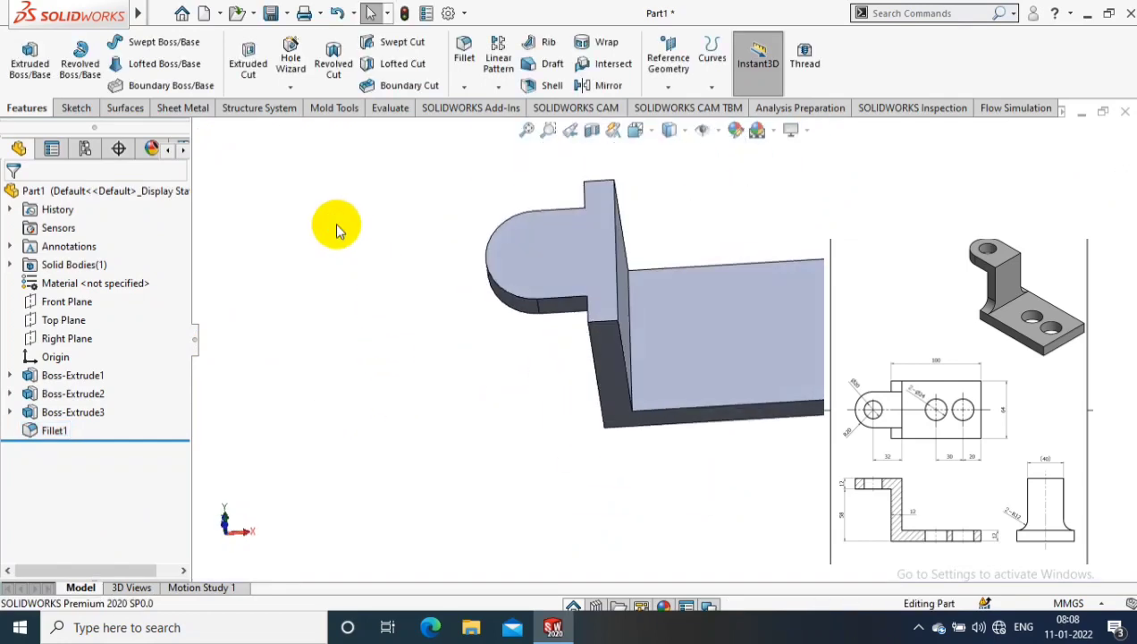
Start a sketch on the lug face, viewed Normal To, and draw a circle near the rounded end
right_click(563, 243)
left_click(673, 185)
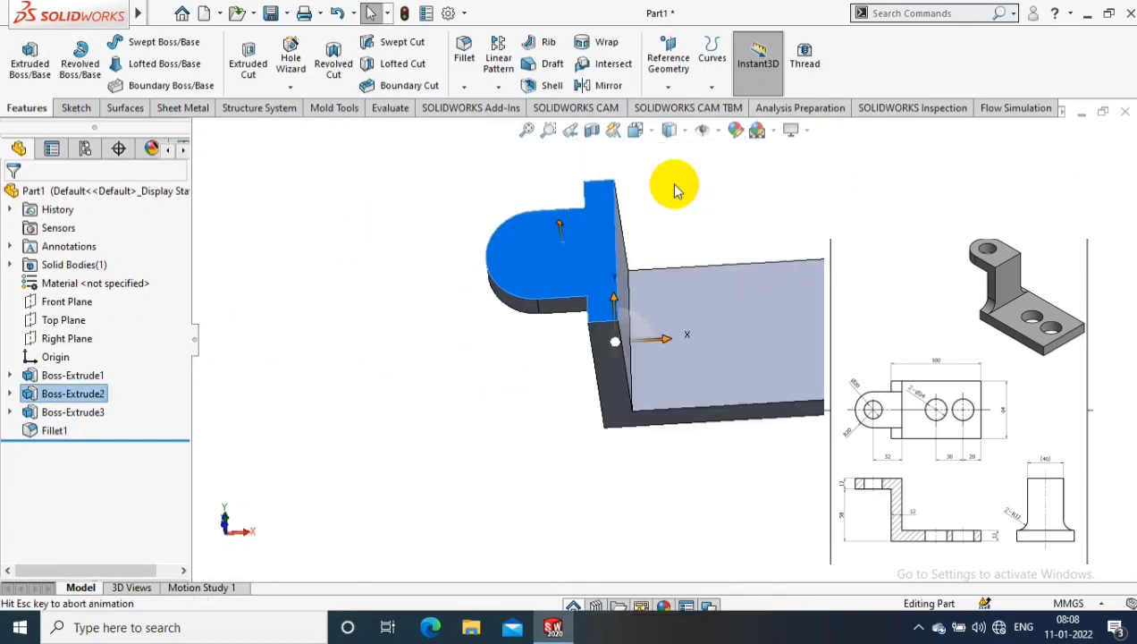
left_click(76, 107)
left_click(24, 58)
left_click(143, 41)
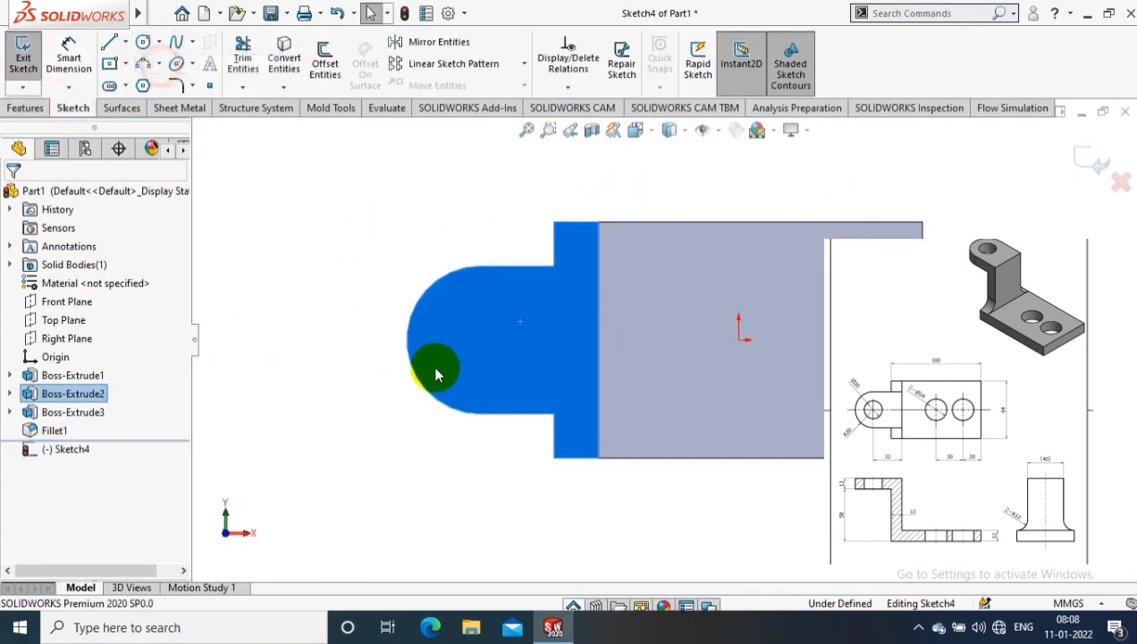
left_click(484, 340)
left_click(514, 340)
Size the circle Ø20 and make it concentric with the lug's rounded end
left_click(69, 58)
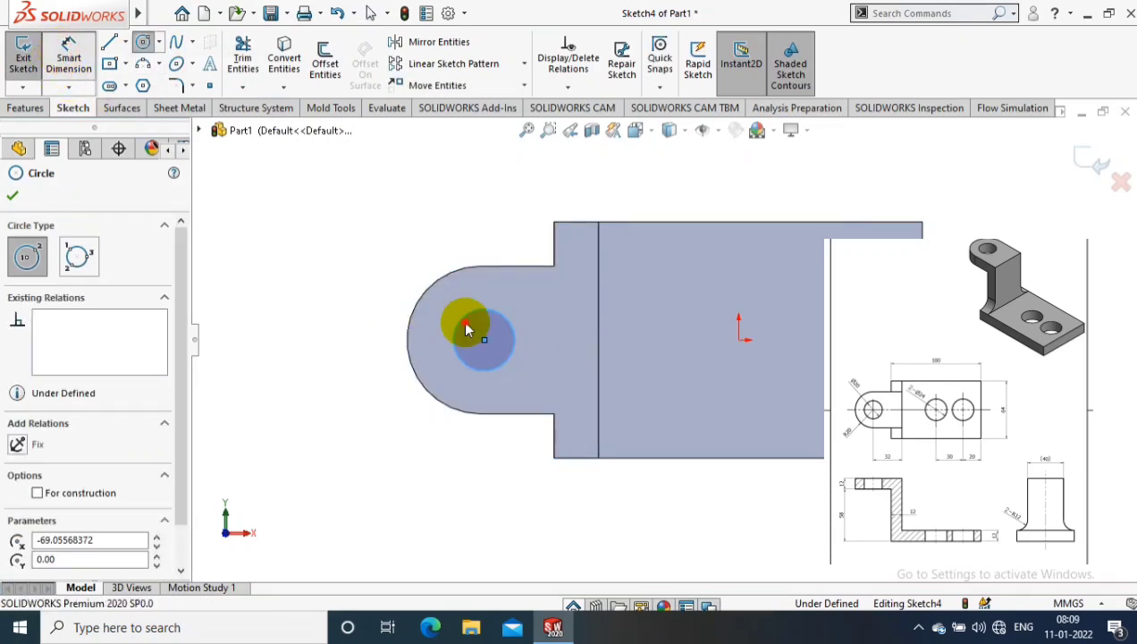
left_click(438, 300)
left_click(224, 308)
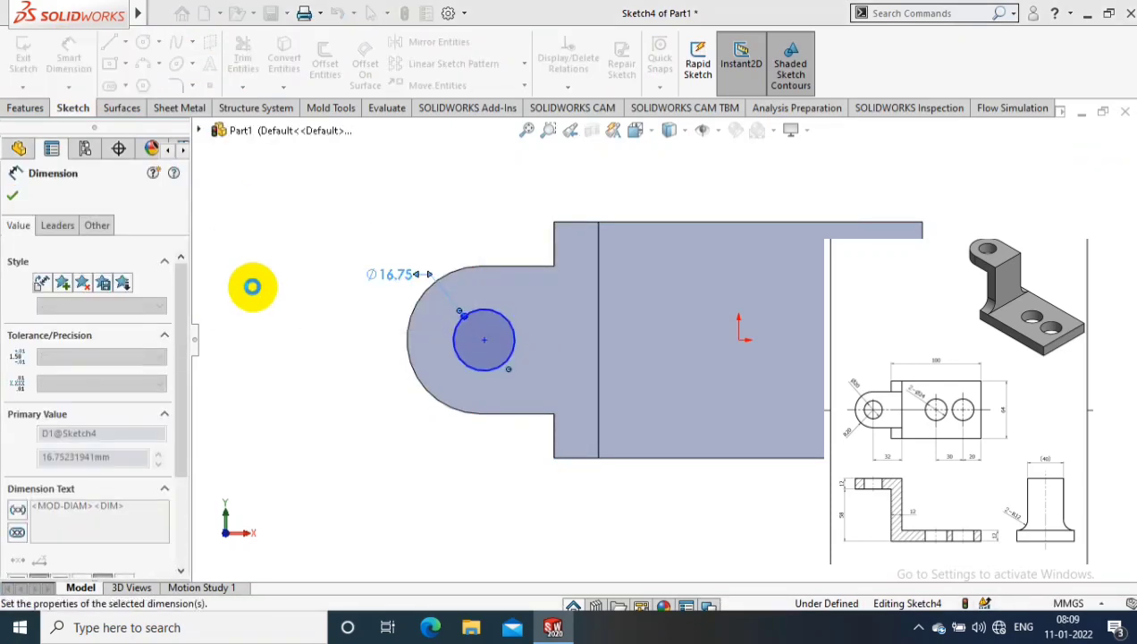
type("20")
key("Return")
left_click(497, 309)
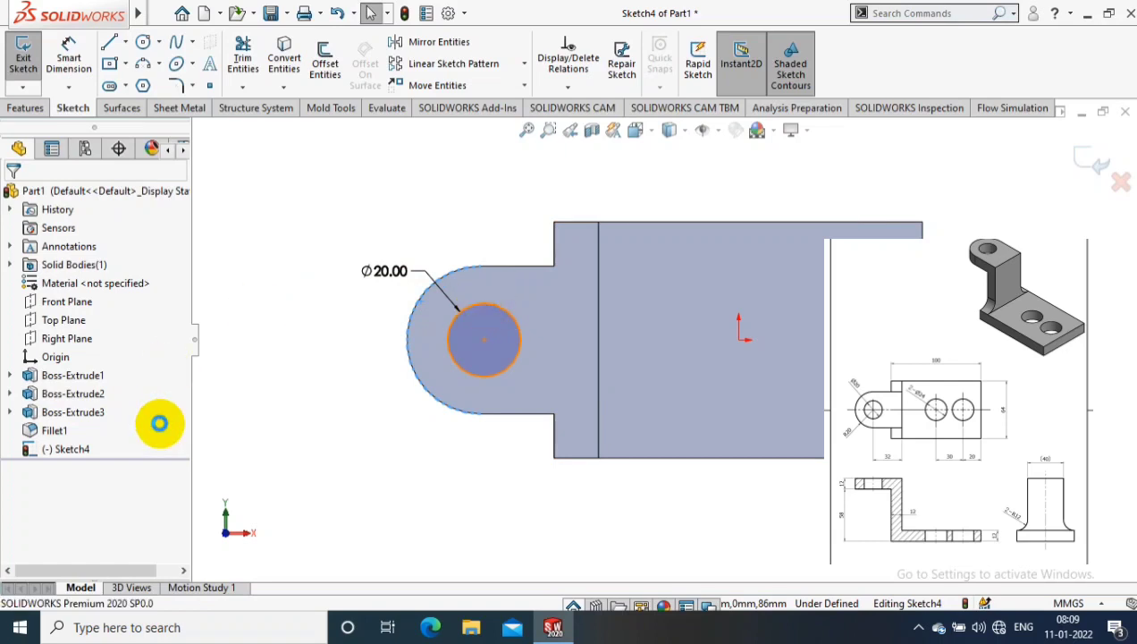
left_click(12, 507)
left_click(13, 195)
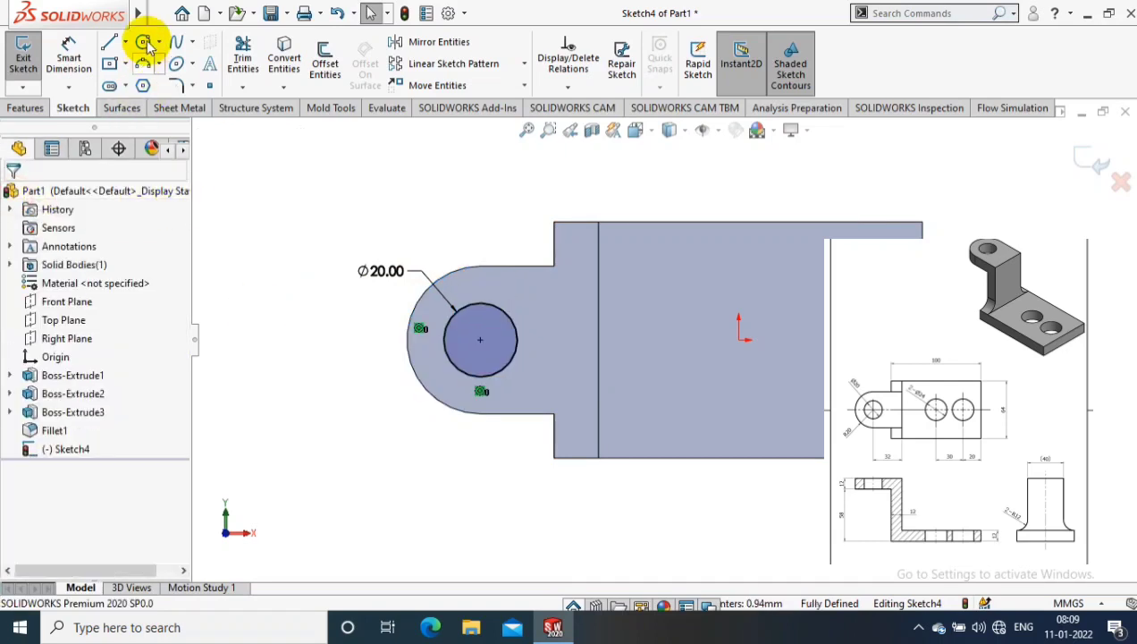
Draw two more circles along the base plate
left_click(143, 42)
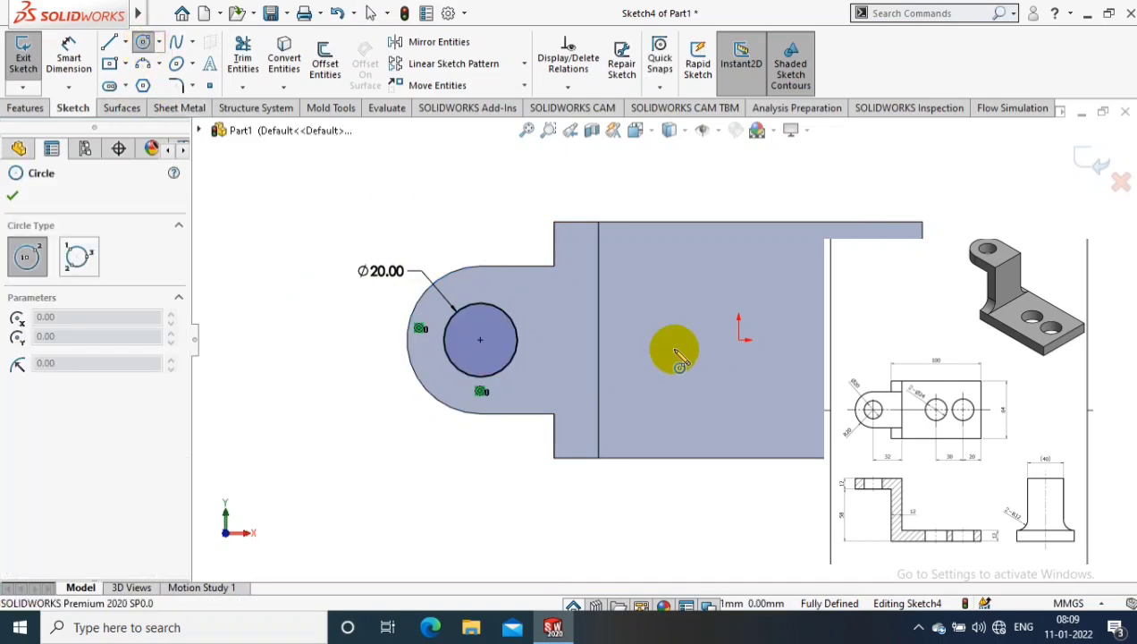
left_click(821, 339)
left_click(688, 340)
left_click(701, 387)
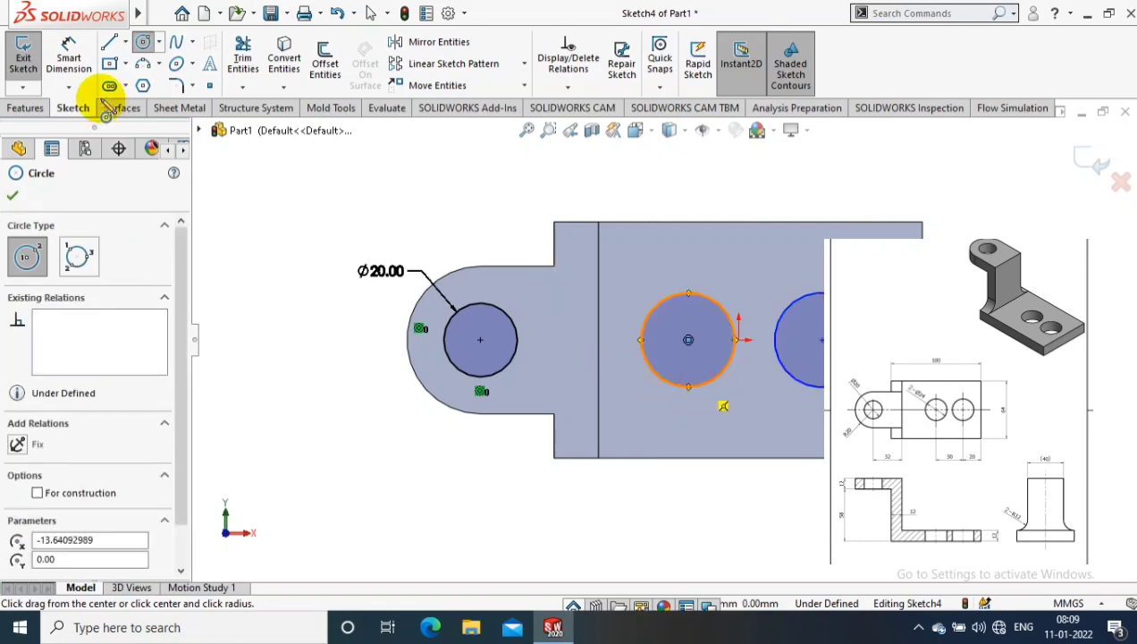
key("Escape")
Dimension both base-plate circles to Ø24
left_click(68, 63)
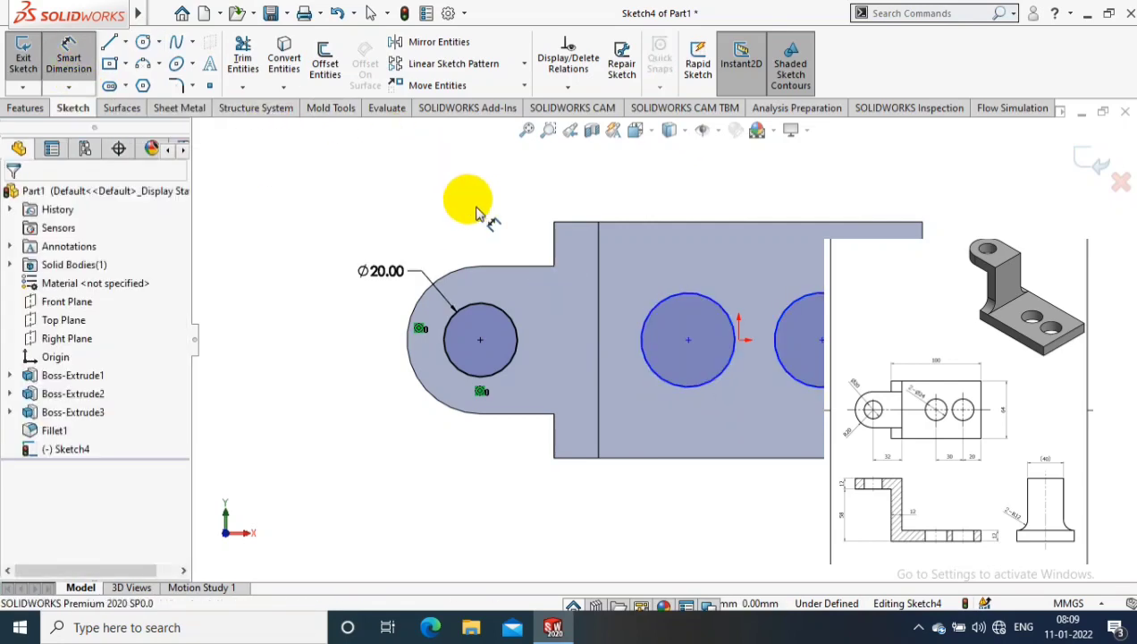
left_click(676, 295)
left_click(679, 254)
type("24")
key("Return")
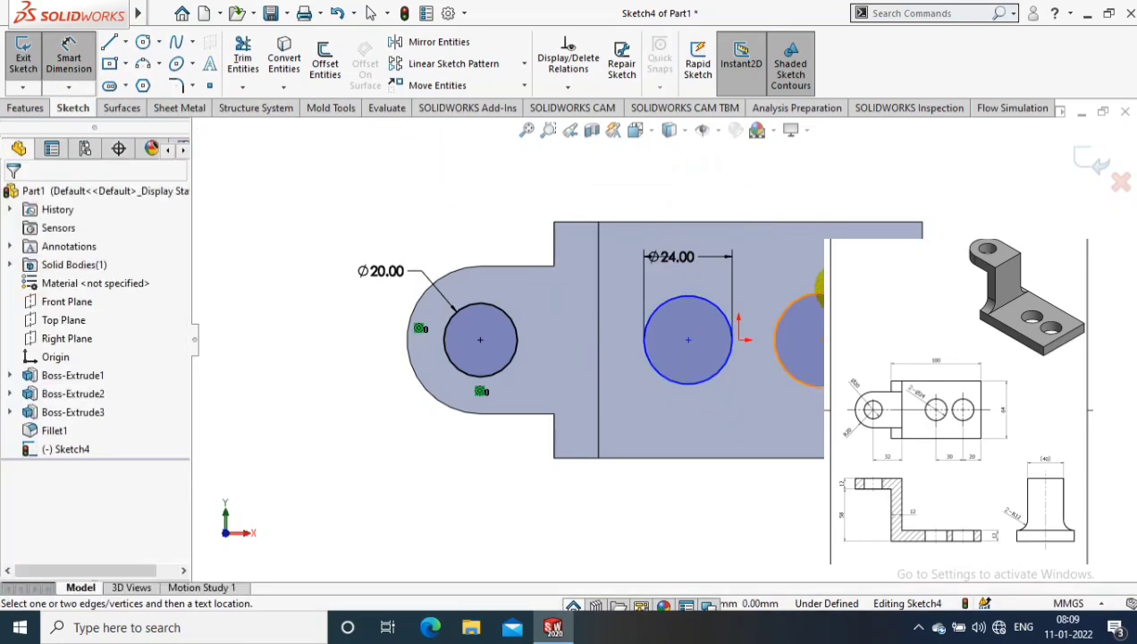
left_click(791, 304)
left_click(833, 255)
type("24")
key("Return")
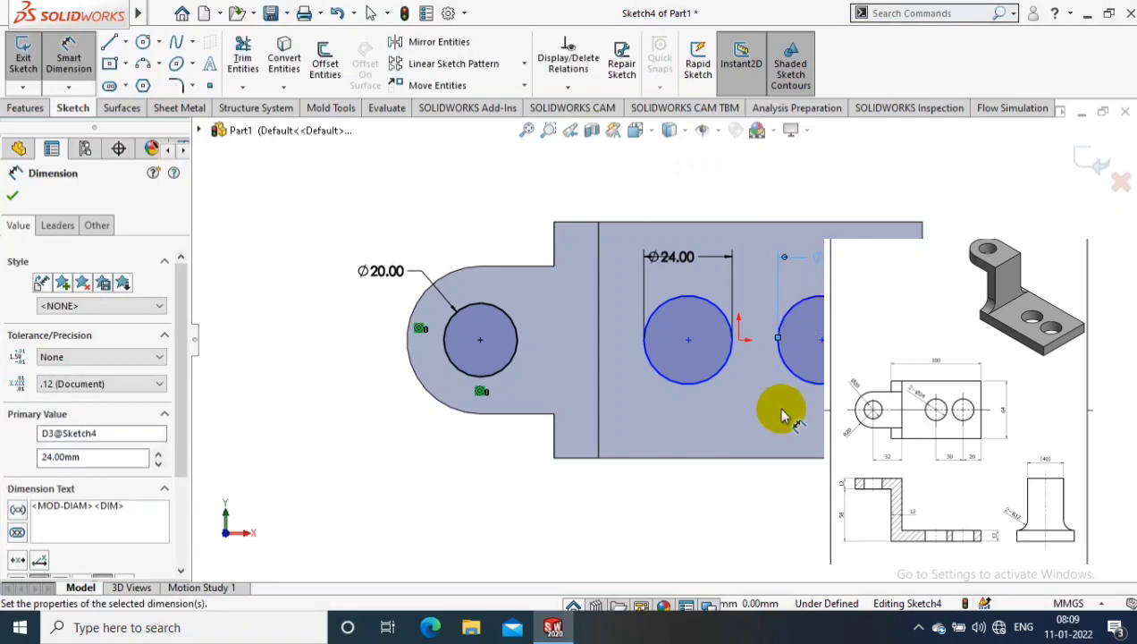
left_click(821, 340)
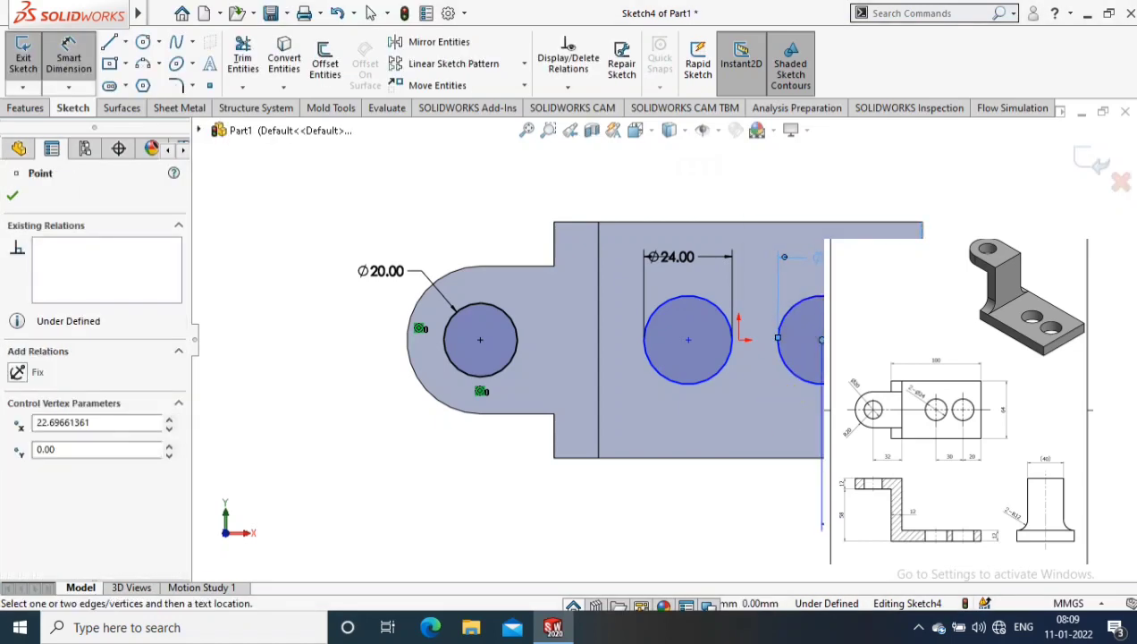
left_click(784, 256)
Space the hole centres 30 mm apart and align them with a Horizontal relation
key("Escape")
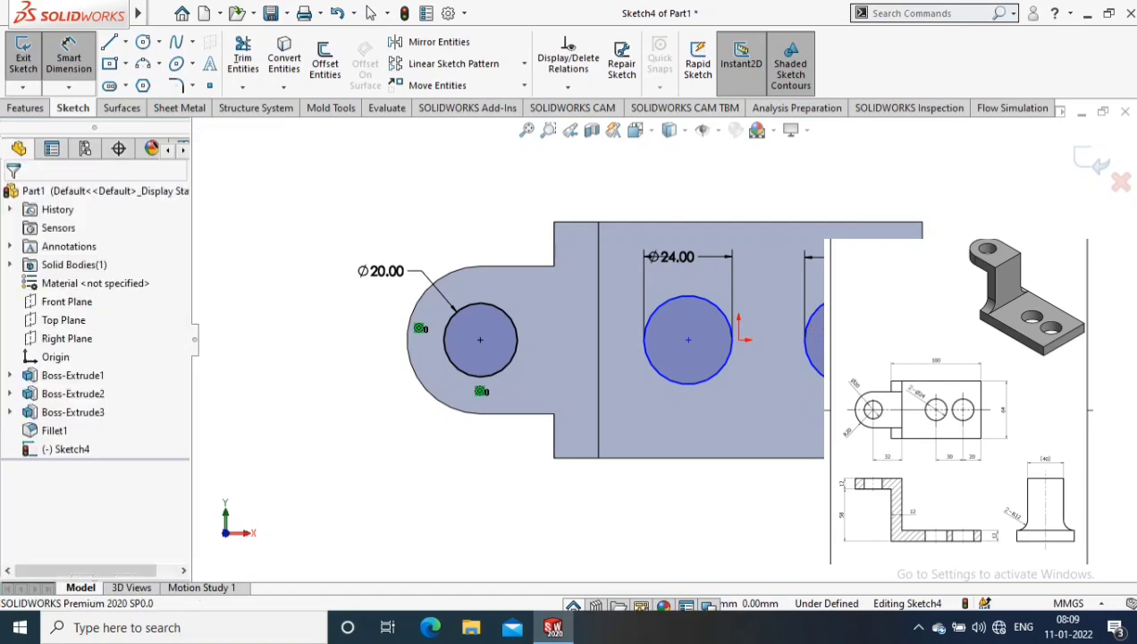
left_click(689, 340)
left_click(751, 528)
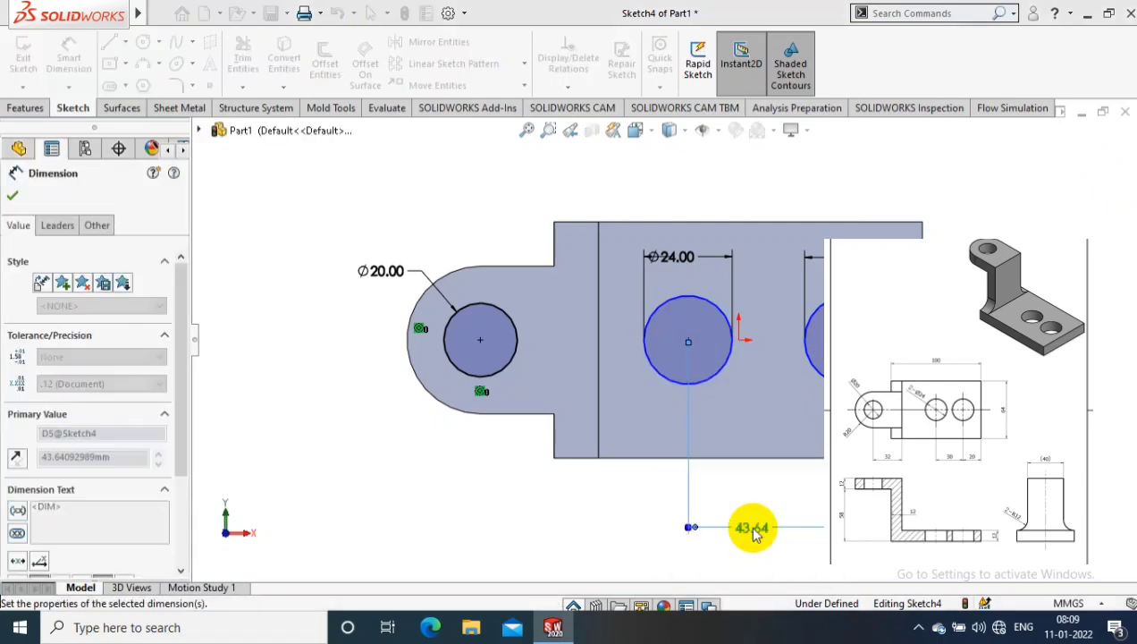
type("30")
key("Return")
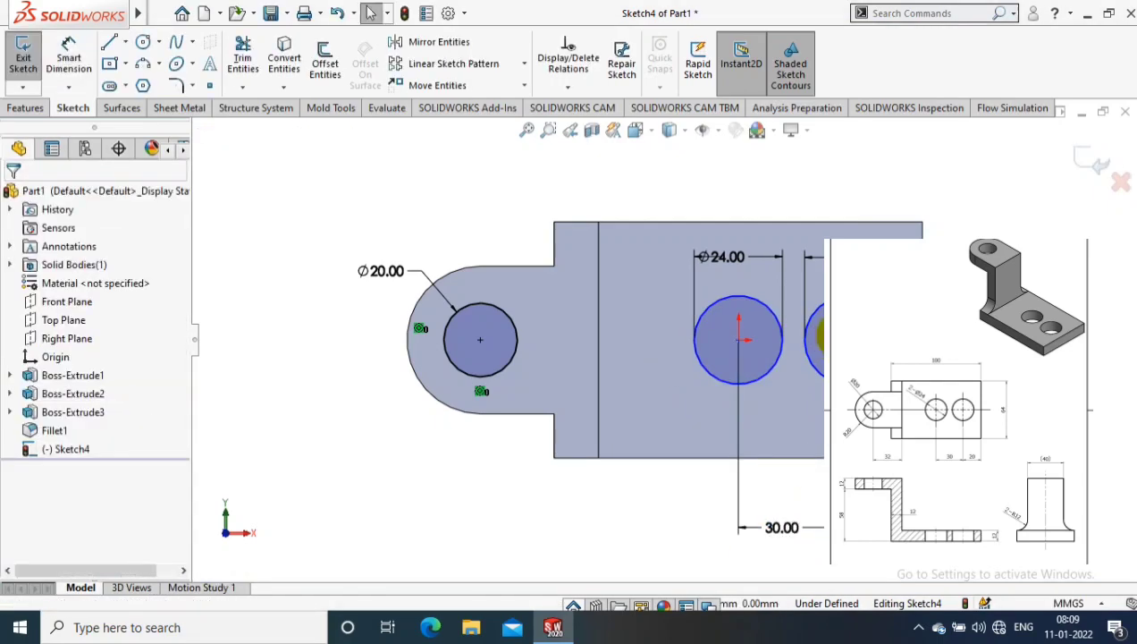
left_click(738, 339)
left_click(18, 466)
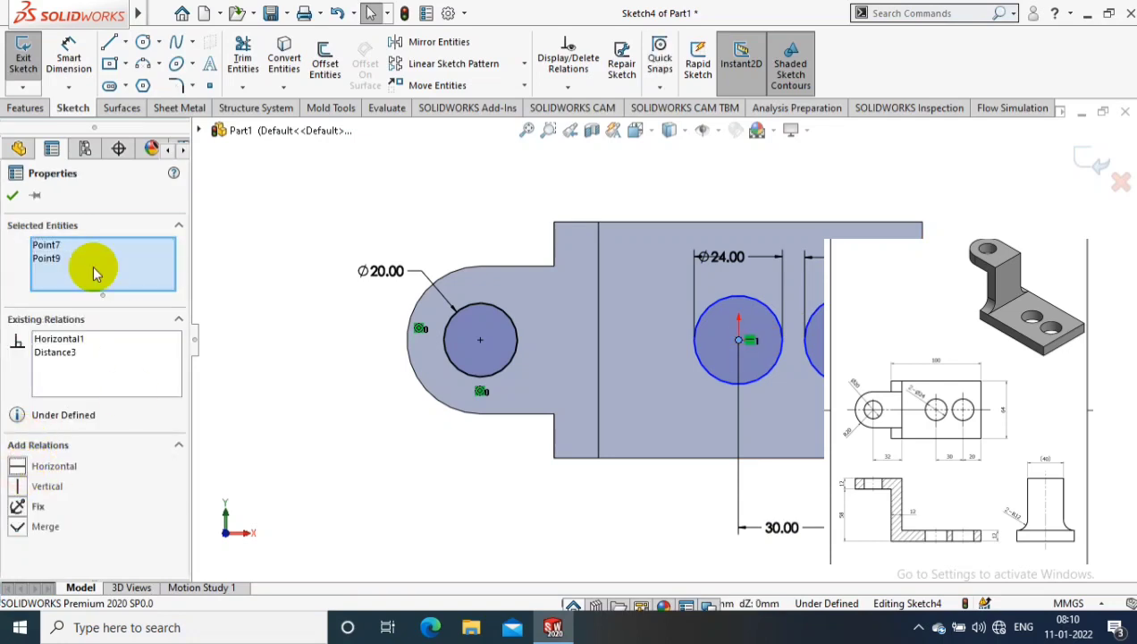
left_click(13, 195)
Position the hole centre 32 mm vertically, fully defining the sketch, and view isometric
left_click(69, 58)
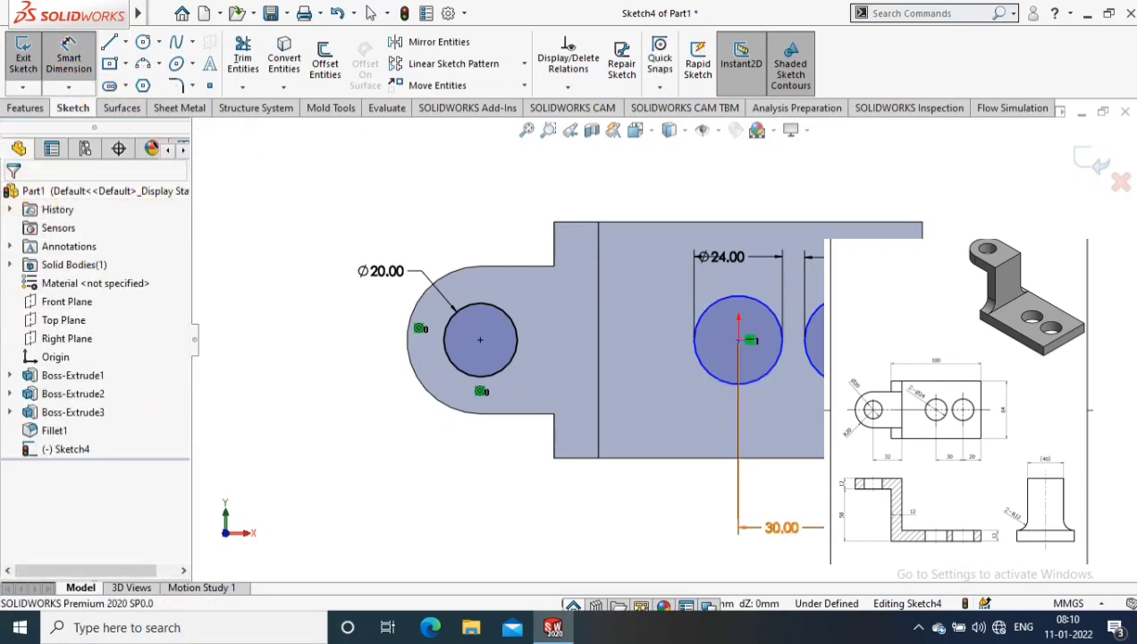
left_click(739, 340)
left_click(707, 458)
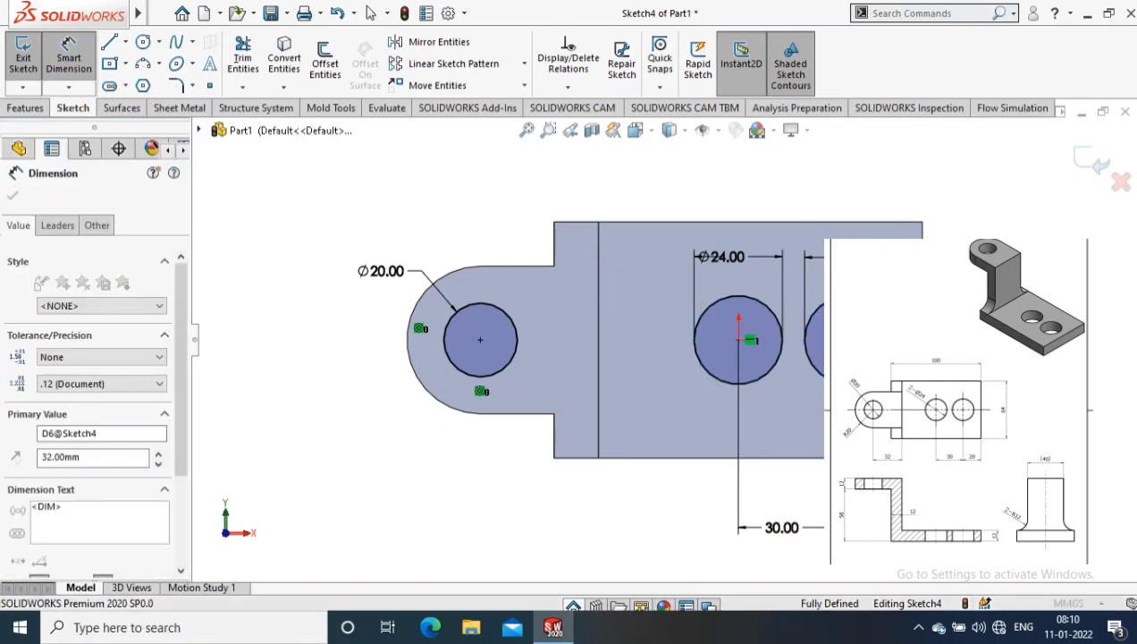
left_click(13, 195)
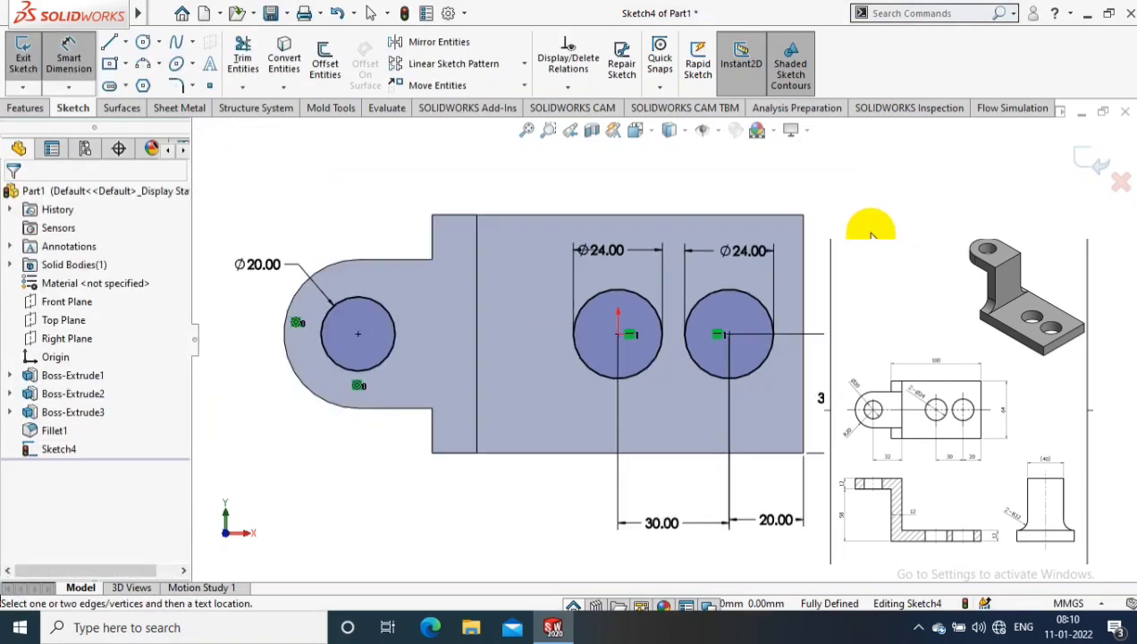
key("ctrl+7")
Extrude-cut the three circles Through All - Both to make the through-holes
left_click(23, 54)
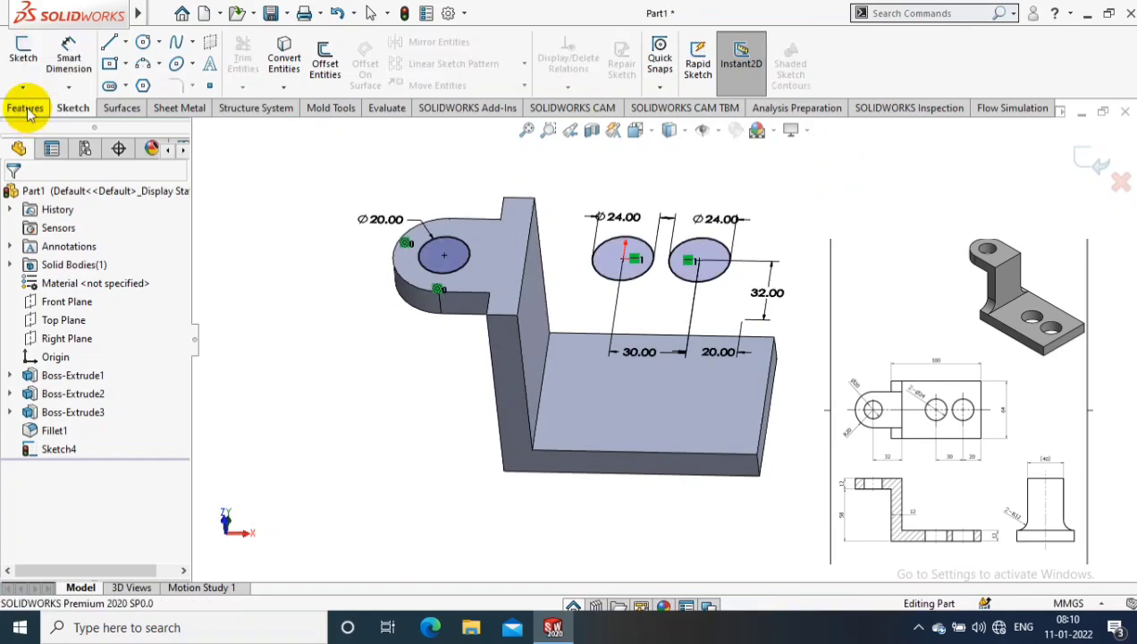
left_click(25, 108)
left_click(249, 61)
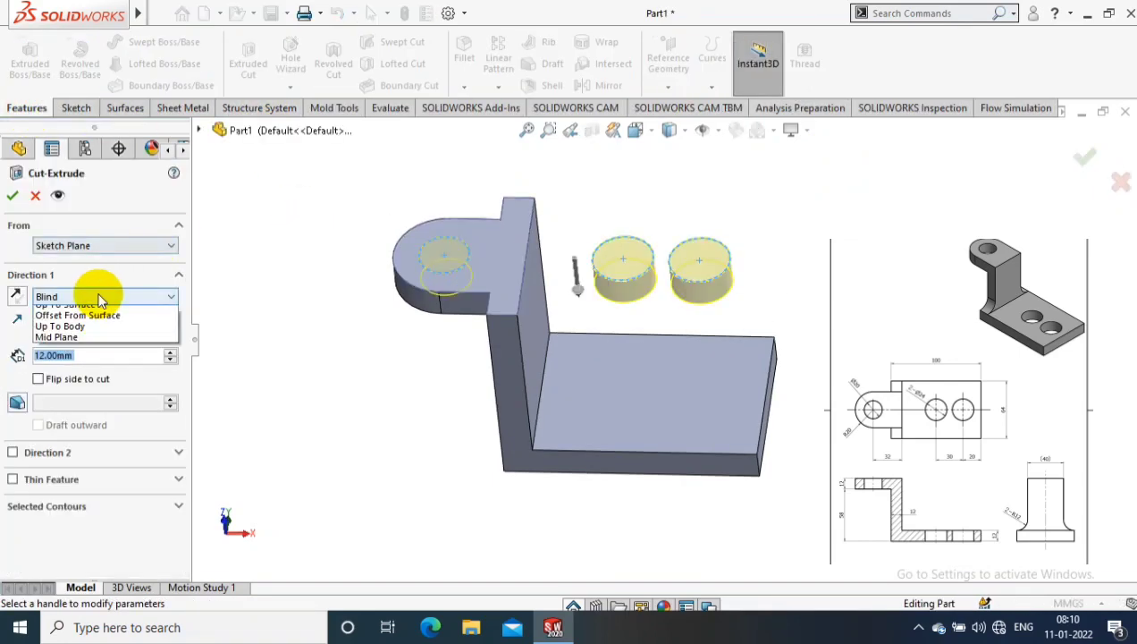
left_click(84, 307)
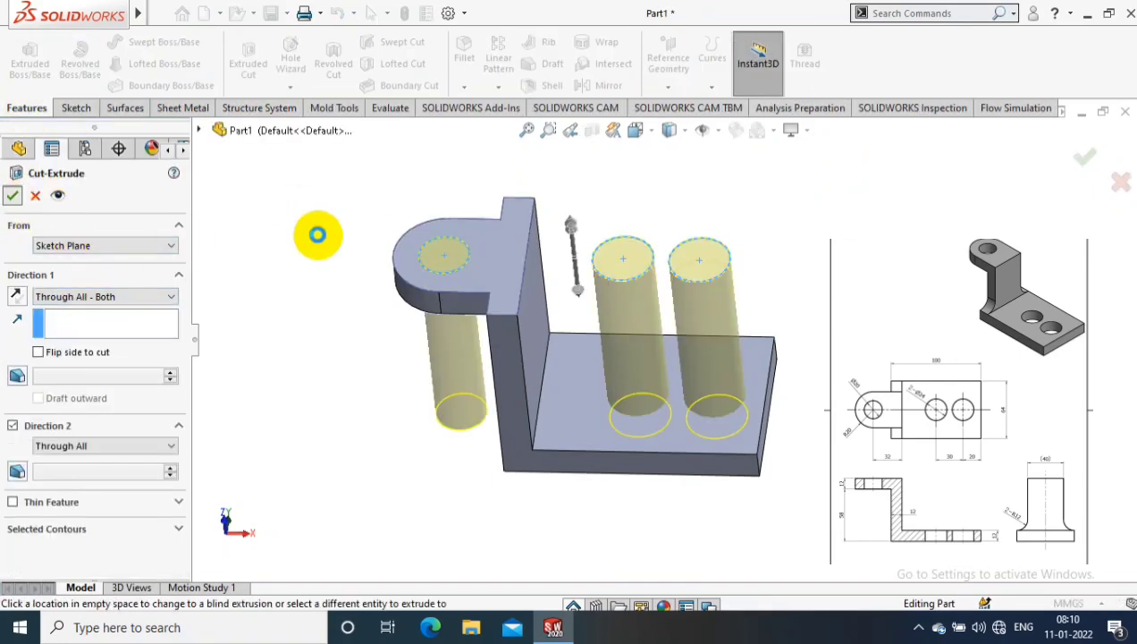
key("Return")
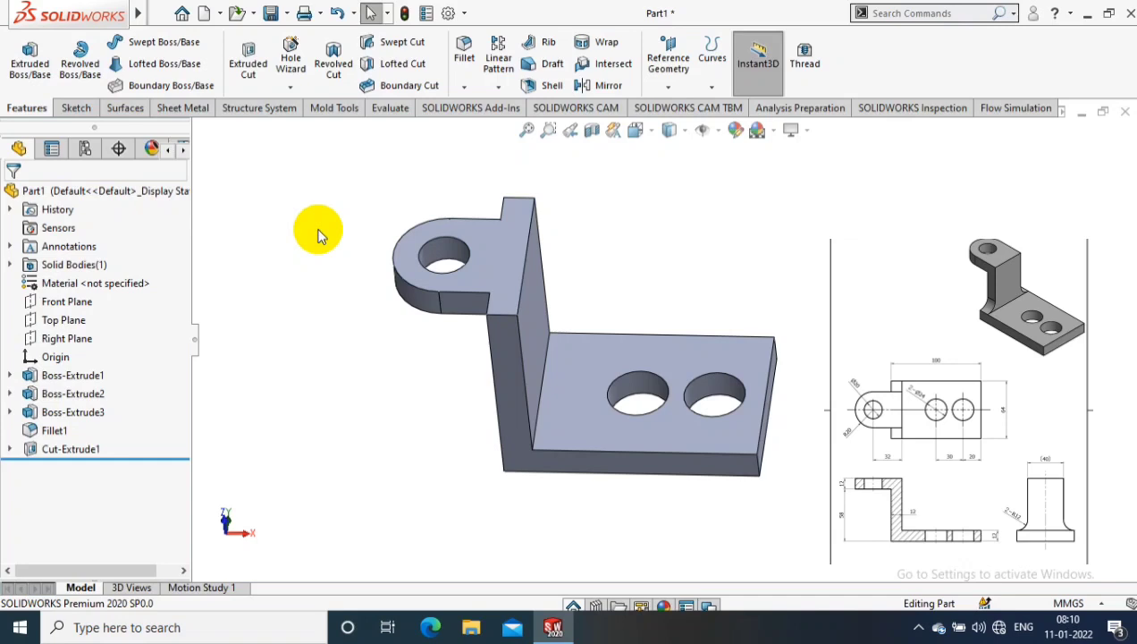
Open the wall's Sketch2 under Boss-Extrude2 for editing
middle_click_drag(462, 332, 553, 299)
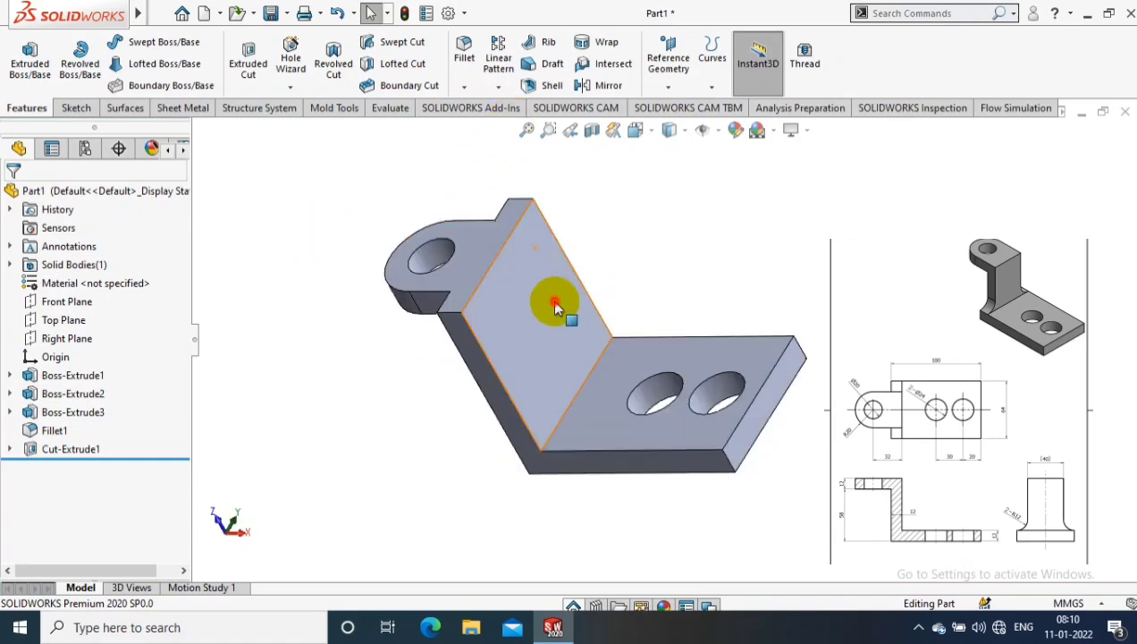
left_click(554, 300)
left_click(10, 395)
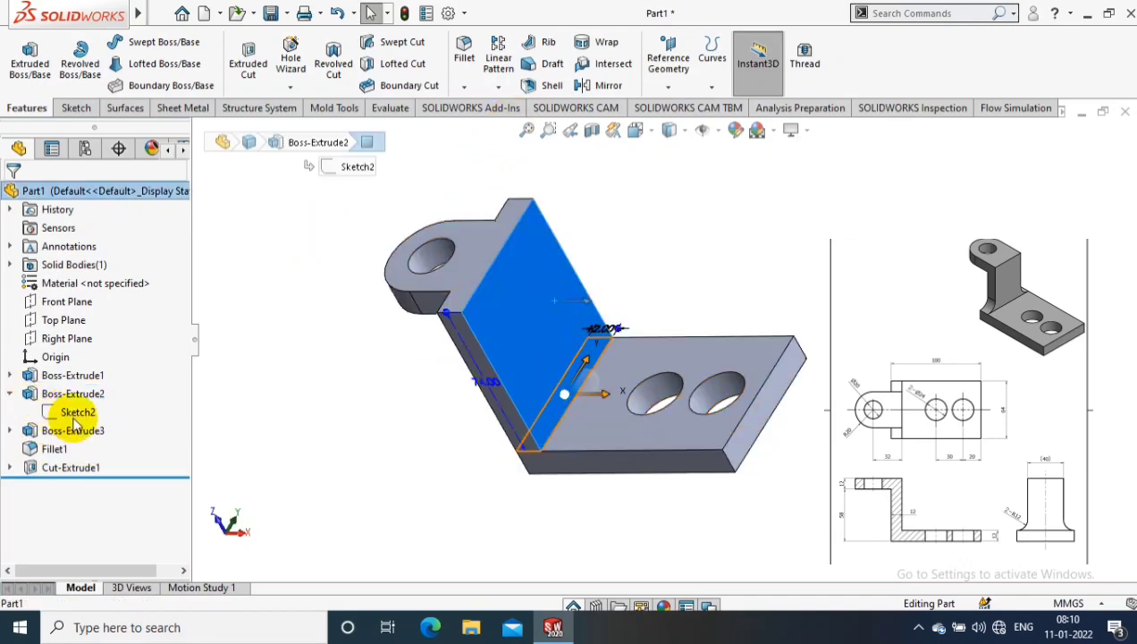
right_click(78, 412)
left_click(91, 300)
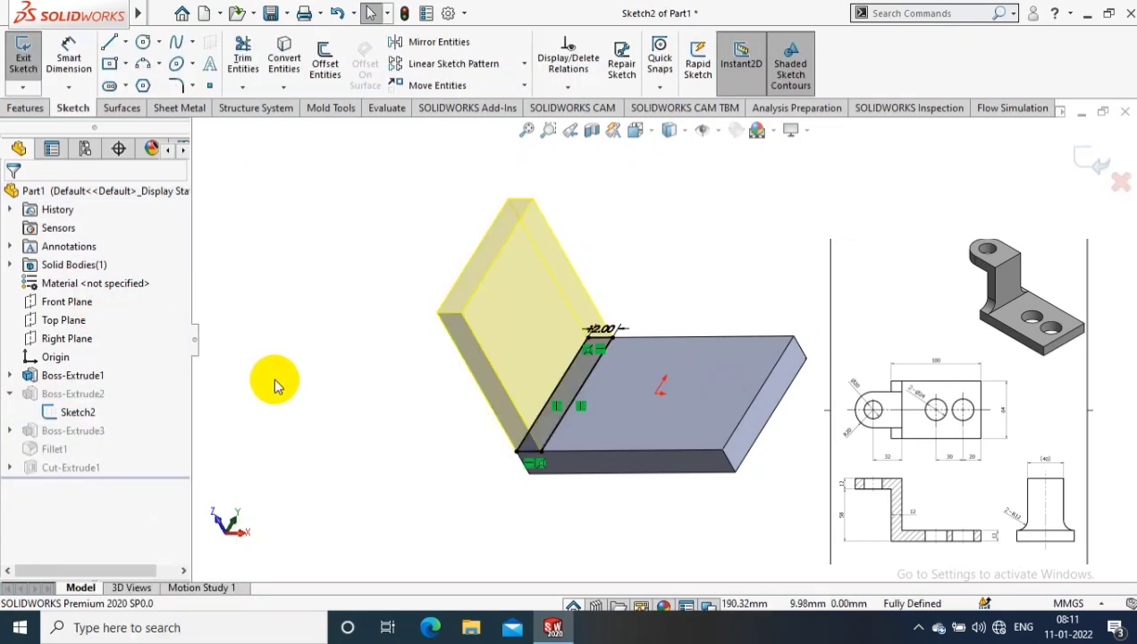
mouse_move(399, 408)
middle_mouse_down()
mouse_move(521, 490)
mouse_move(541, 470)
middle_mouse_up()
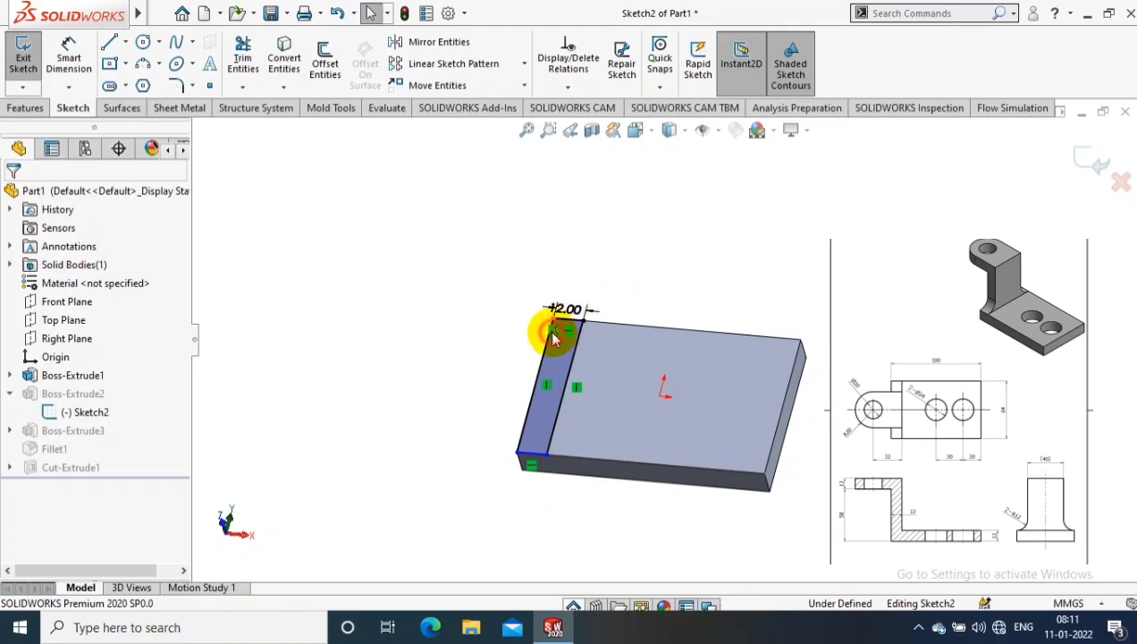
Dimension the wall sketch rectangle at 40 mm long and 12 mm wide
left_click(69, 58)
left_click(538, 376)
left_click(489, 376)
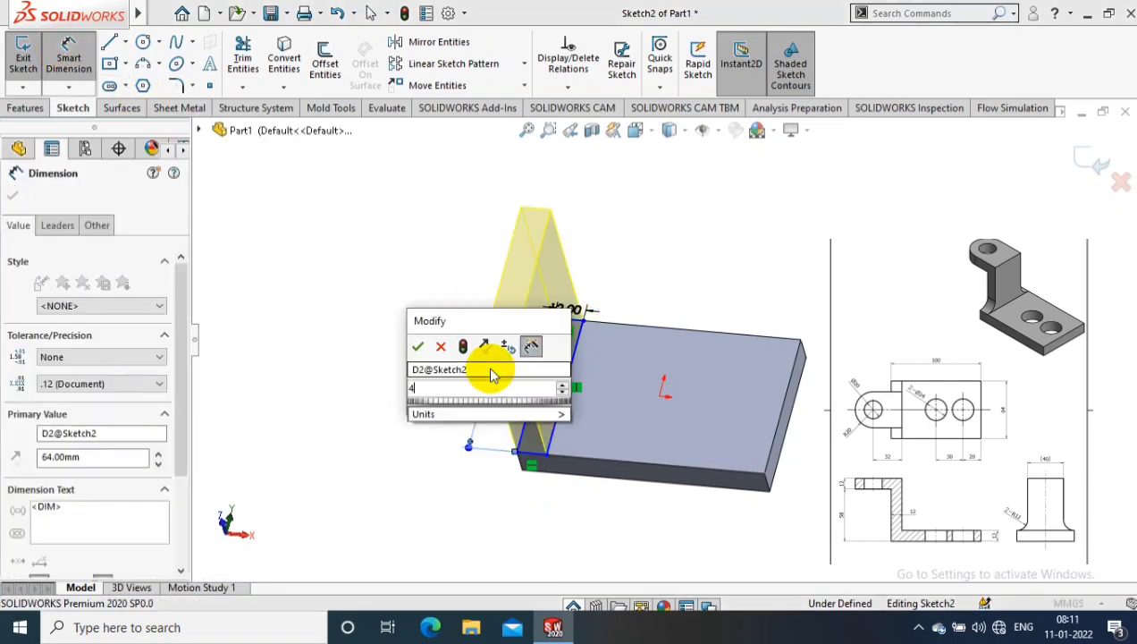
type("40")
key("Return")
left_click(586, 329)
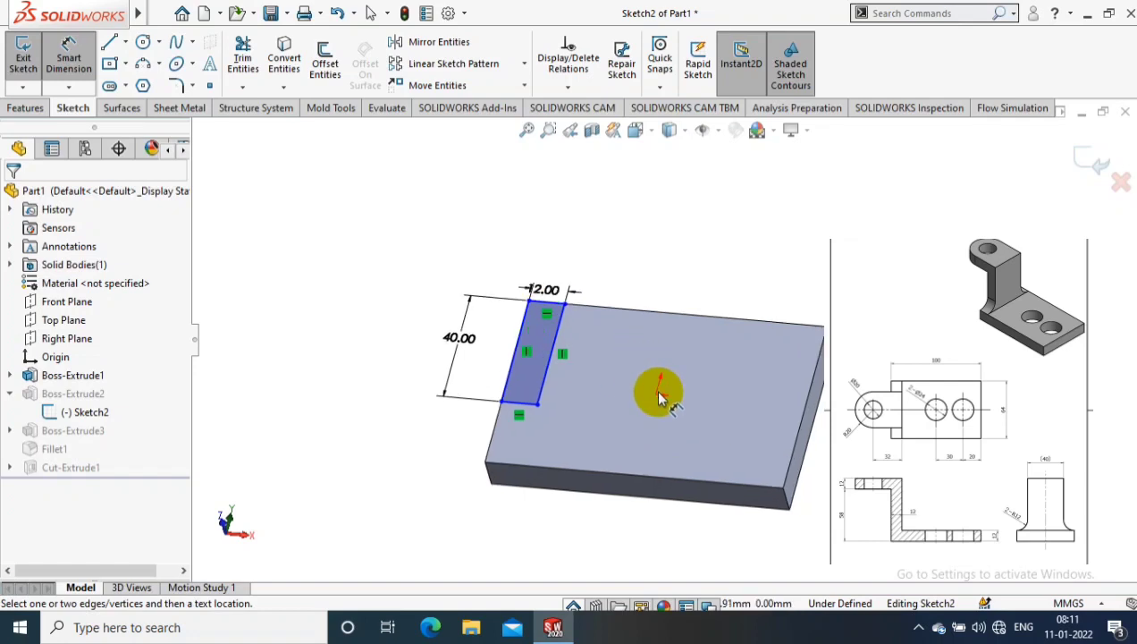
left_click(525, 297)
left_click_drag(525, 296, 533, 305)
Dimension the sketch's bottom corner 12 mm from the plate edge
left_click(69, 55)
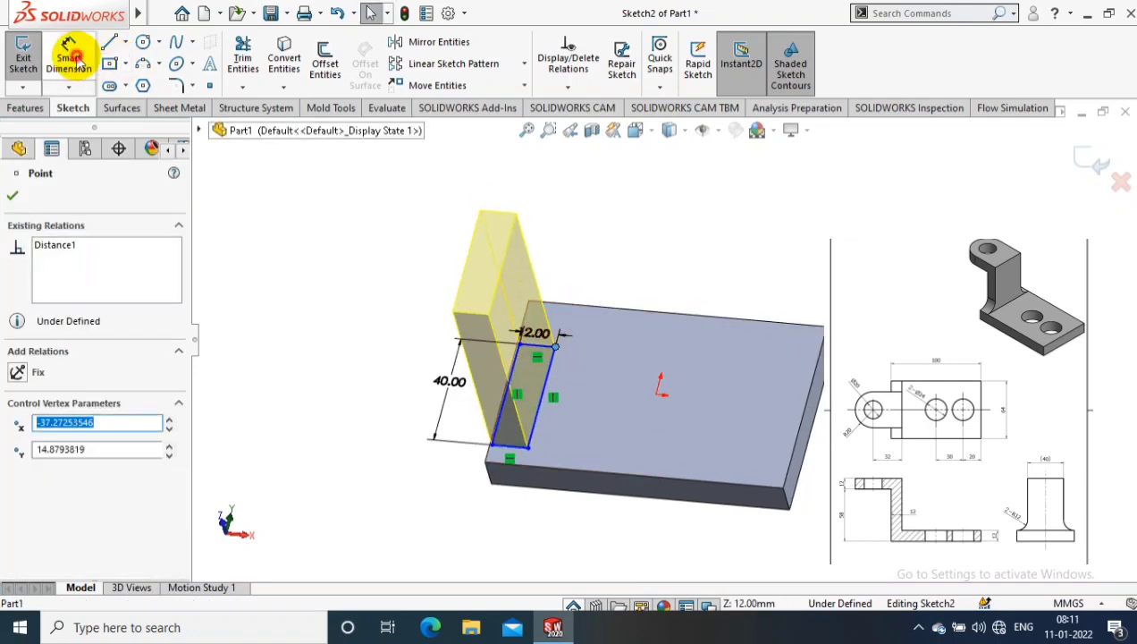
left_click(508, 452)
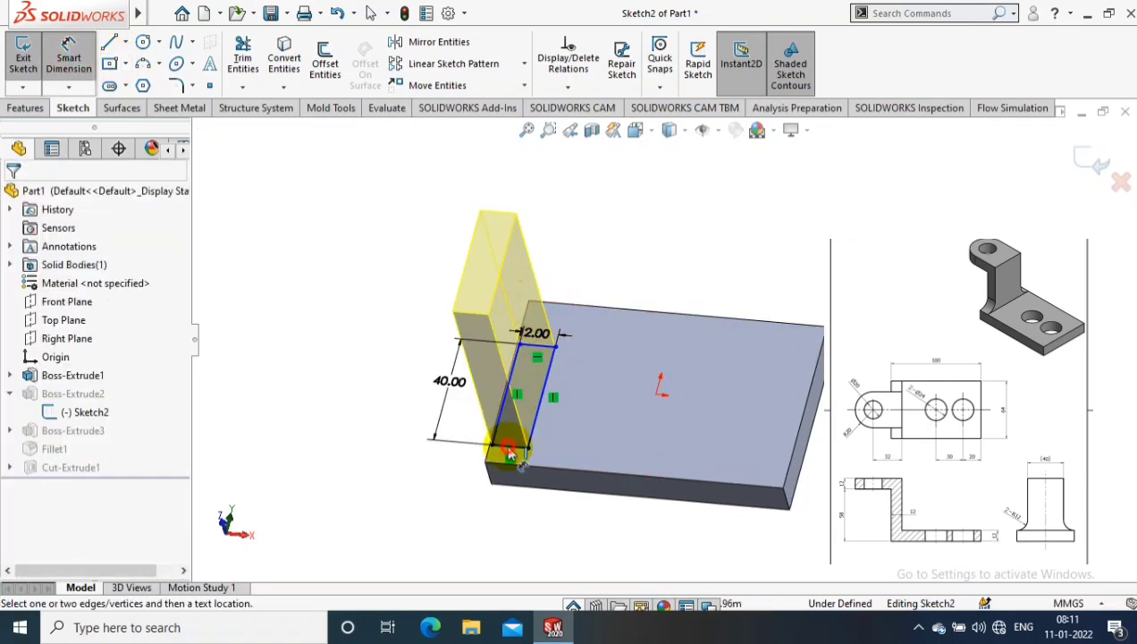
left_click(425, 531)
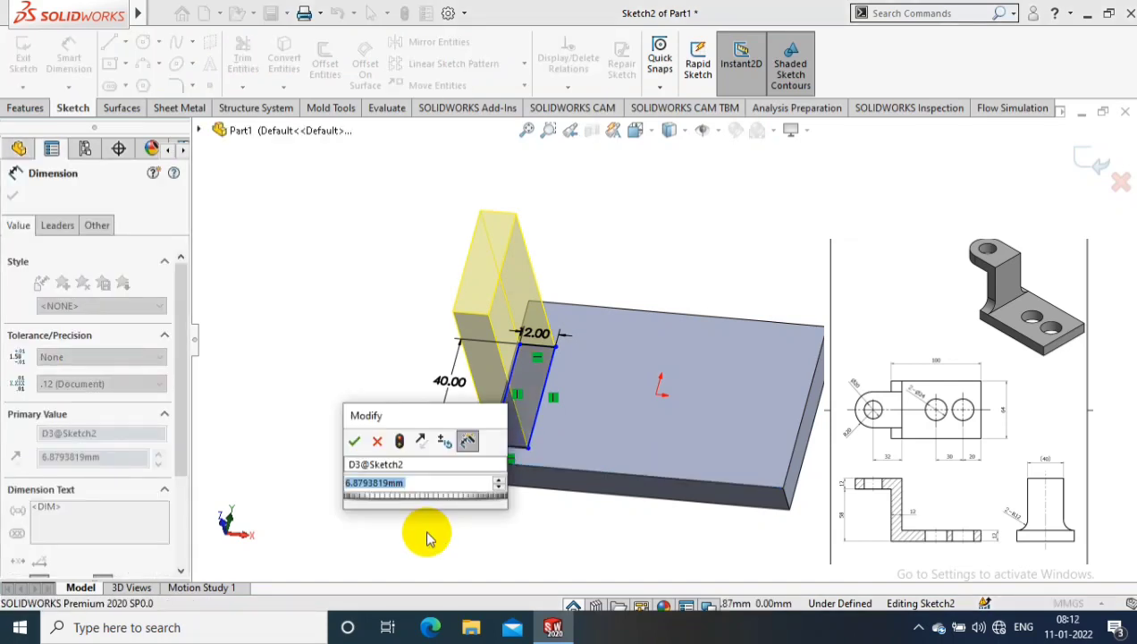
type("12")
key("Return")
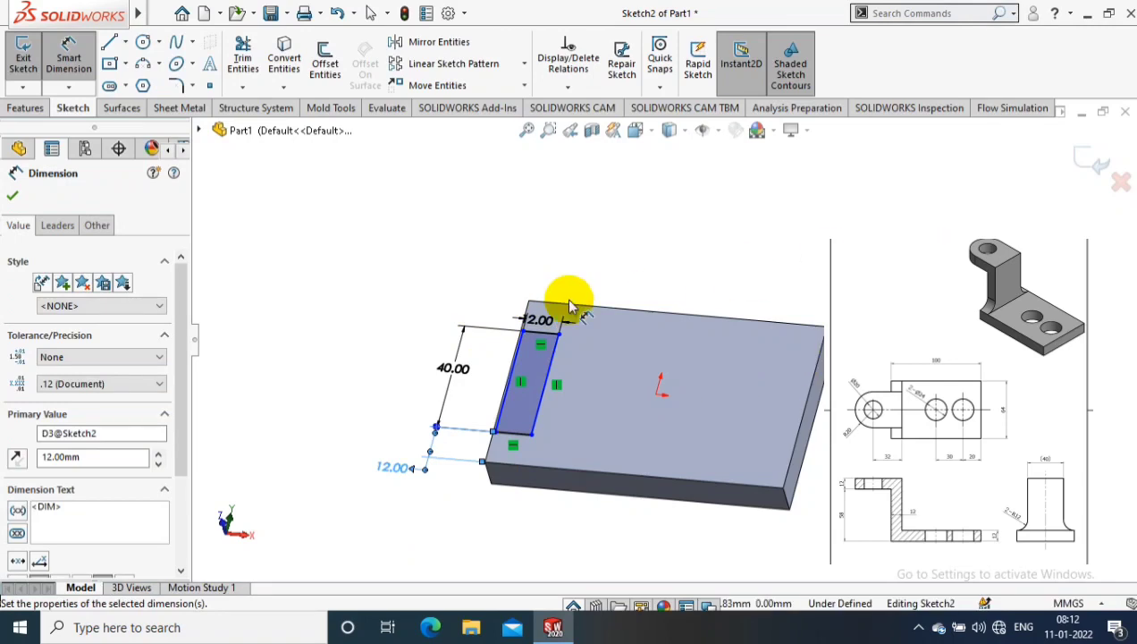
scroll(572, 306, "down", 3)
scroll(568, 299, "up", 2)
Make the sketch's left line collinear with the plate edge and rebuild
left_click(541, 393)
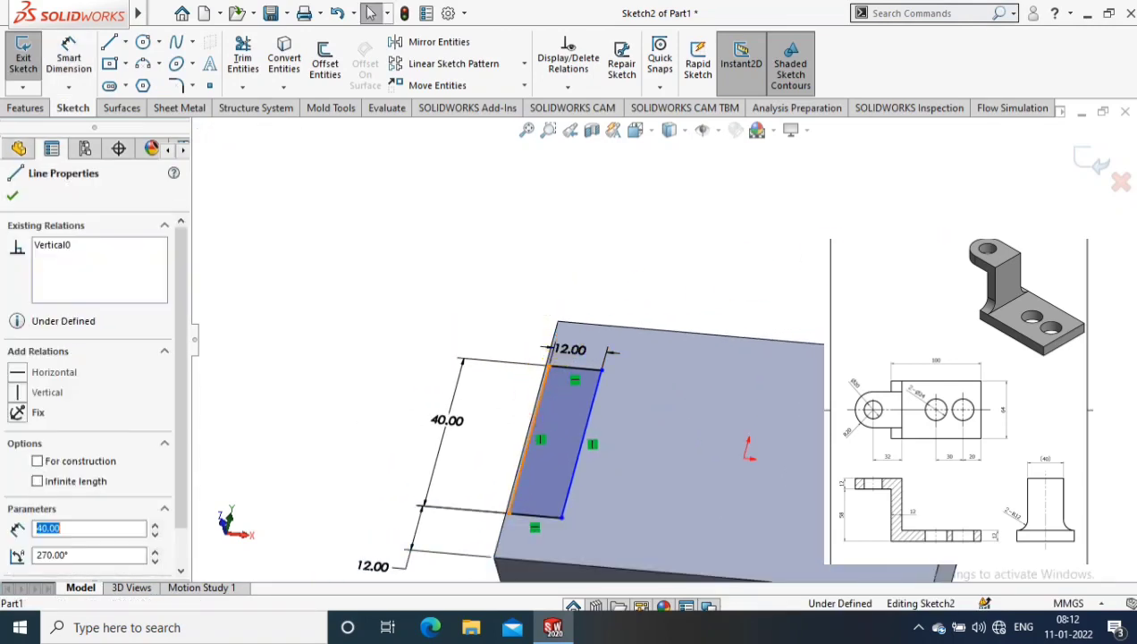
left_click(499, 538, "ctrl")
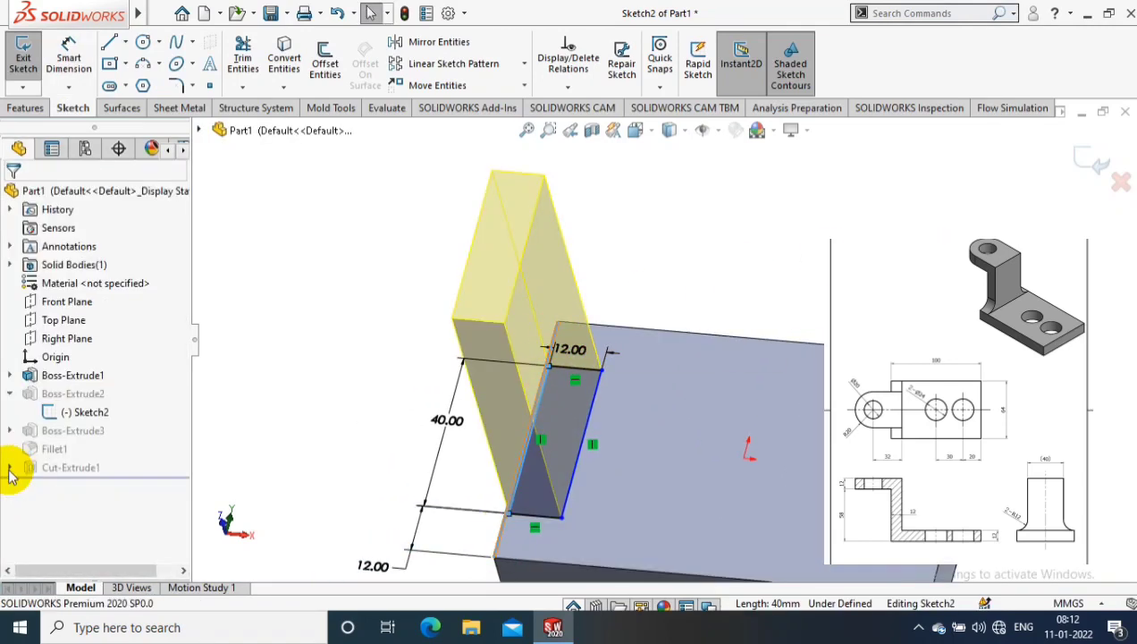
left_click(12, 195)
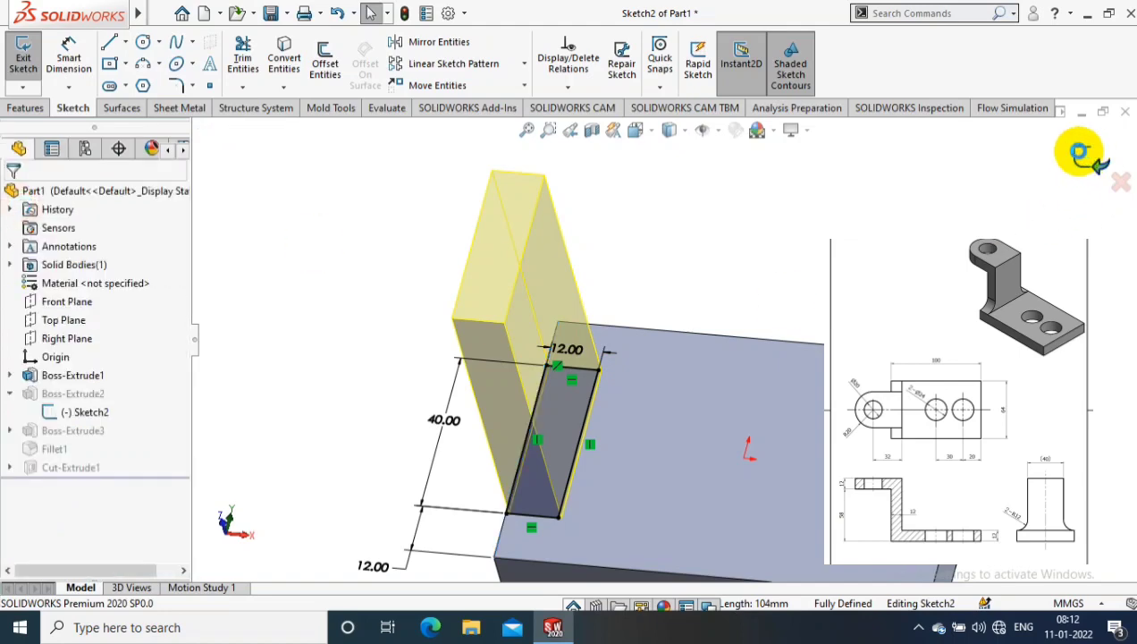
key("ctrl+b")
Select both inner bend edges for the fillet and set its radius to 12 mm
right_click_drag(551, 500, 525, 536)
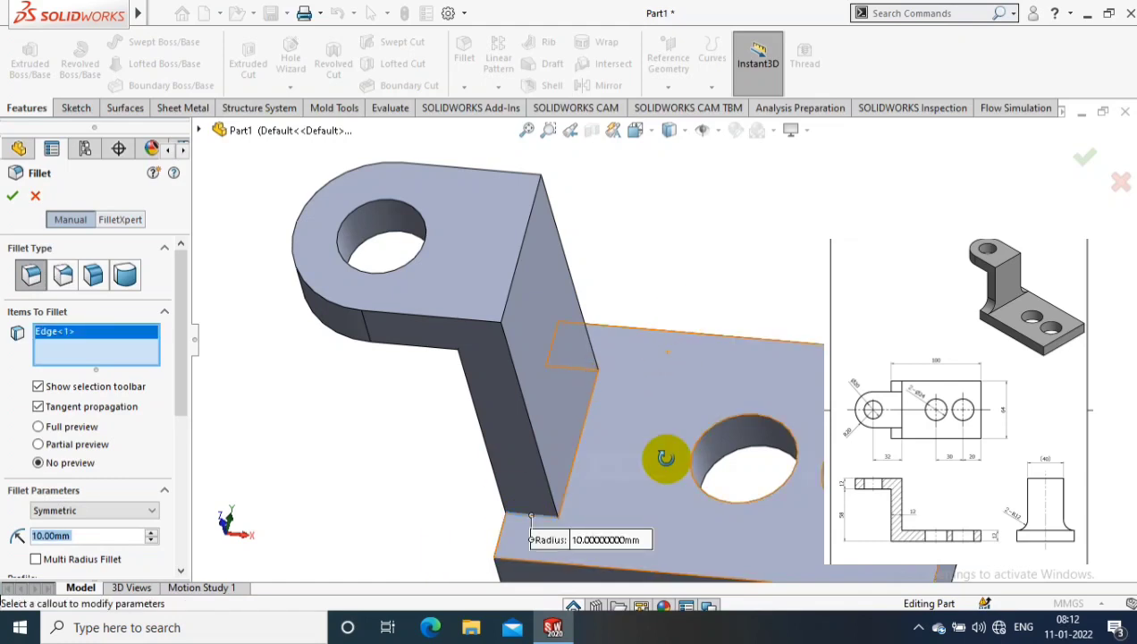
mouse_move(665, 457)
middle_mouse_down()
mouse_move(761, 259)
mouse_move(744, 271)
middle_mouse_up()
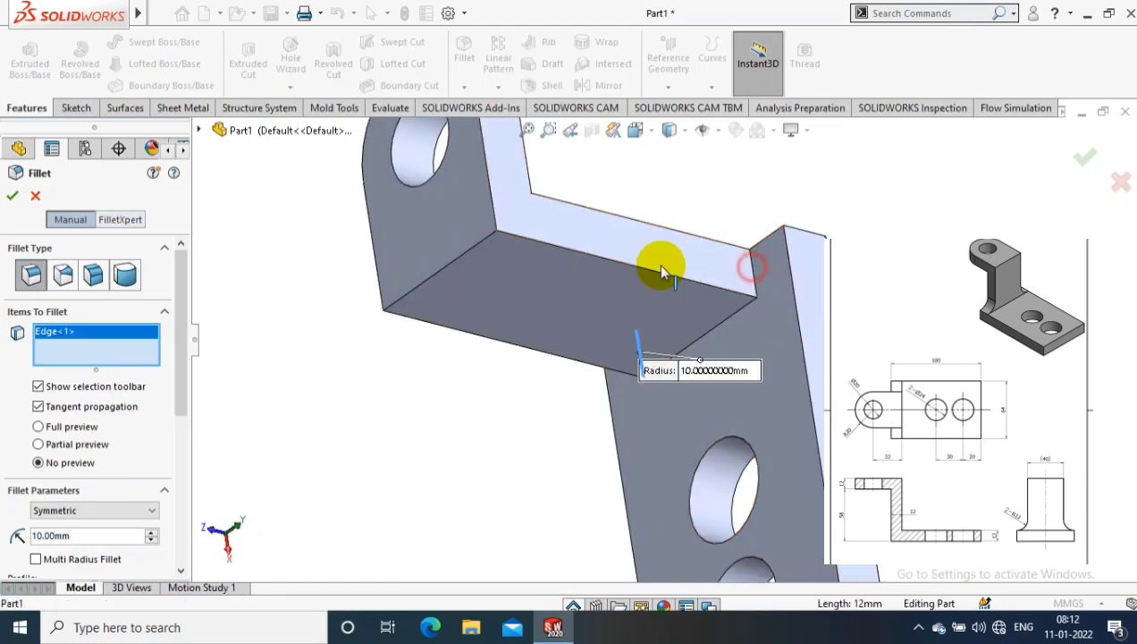
left_click(81, 534)
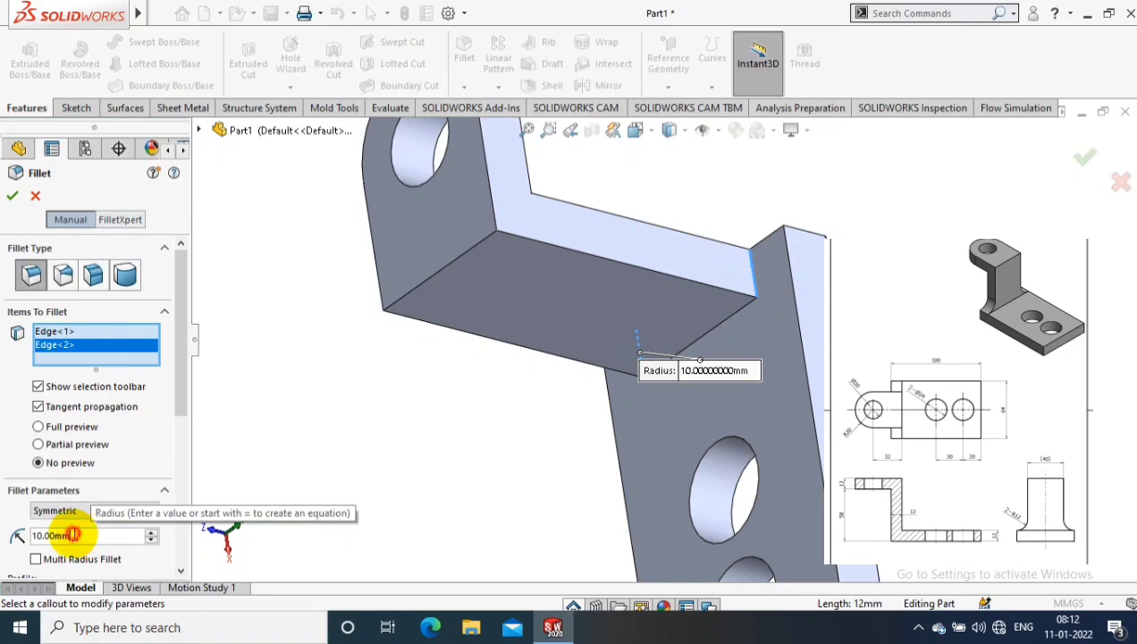
type("12")
key("Return")
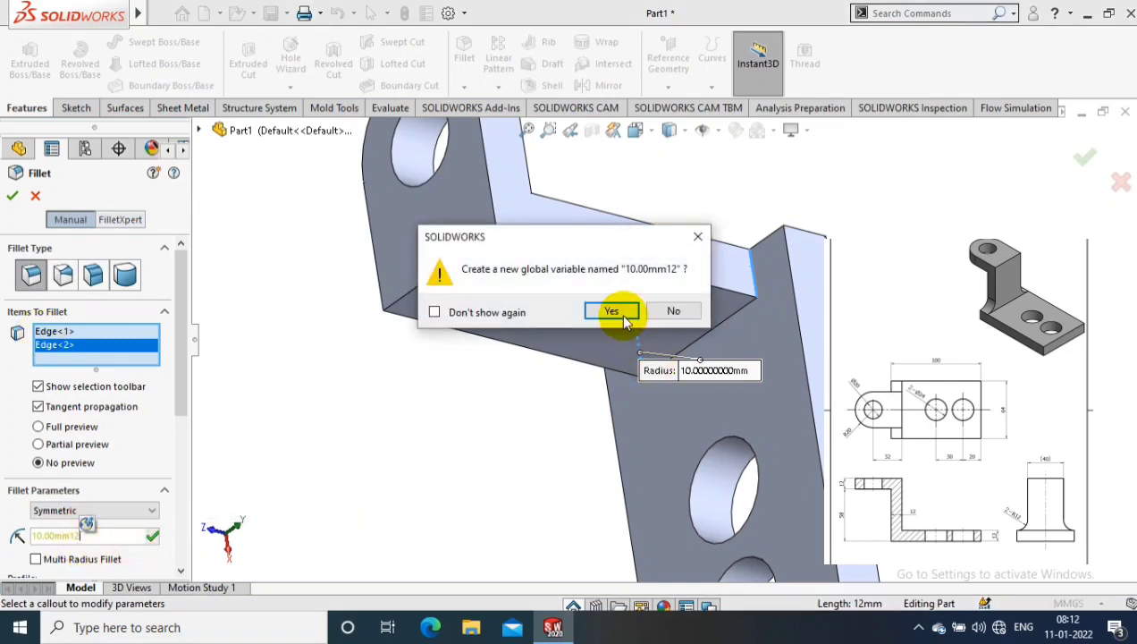
left_click(609, 309)
type("12")
key("Return")
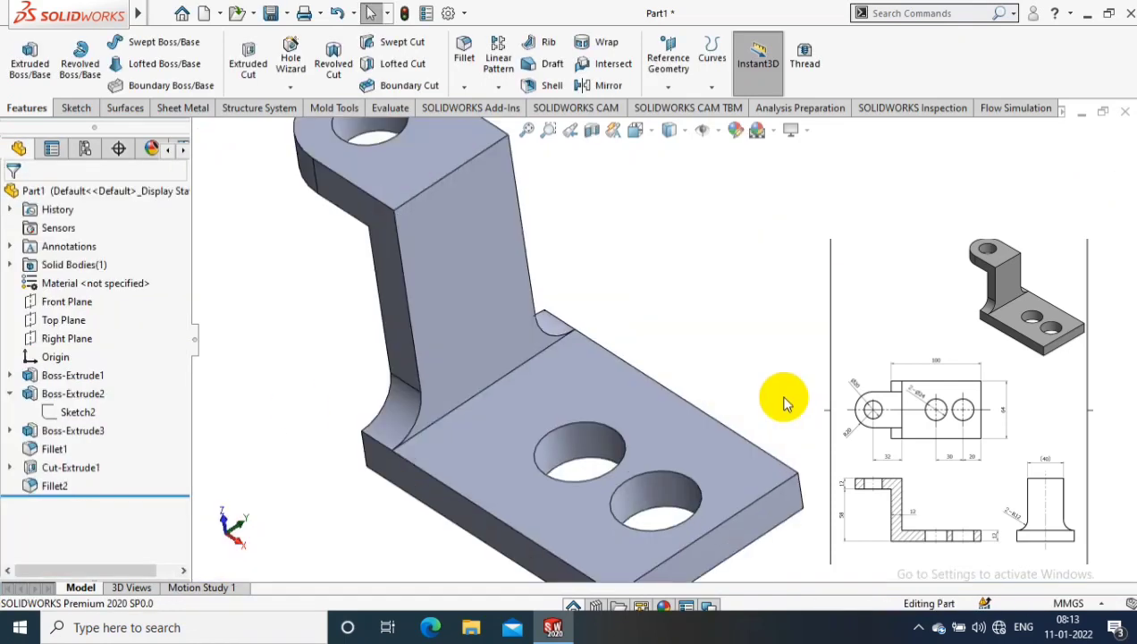
Accept the 12 mm inner-bend fillet to create Fillet2
key("ctrl+7")
scroll(752, 343, "down", 2)
scroll(734, 507, "up", 2)
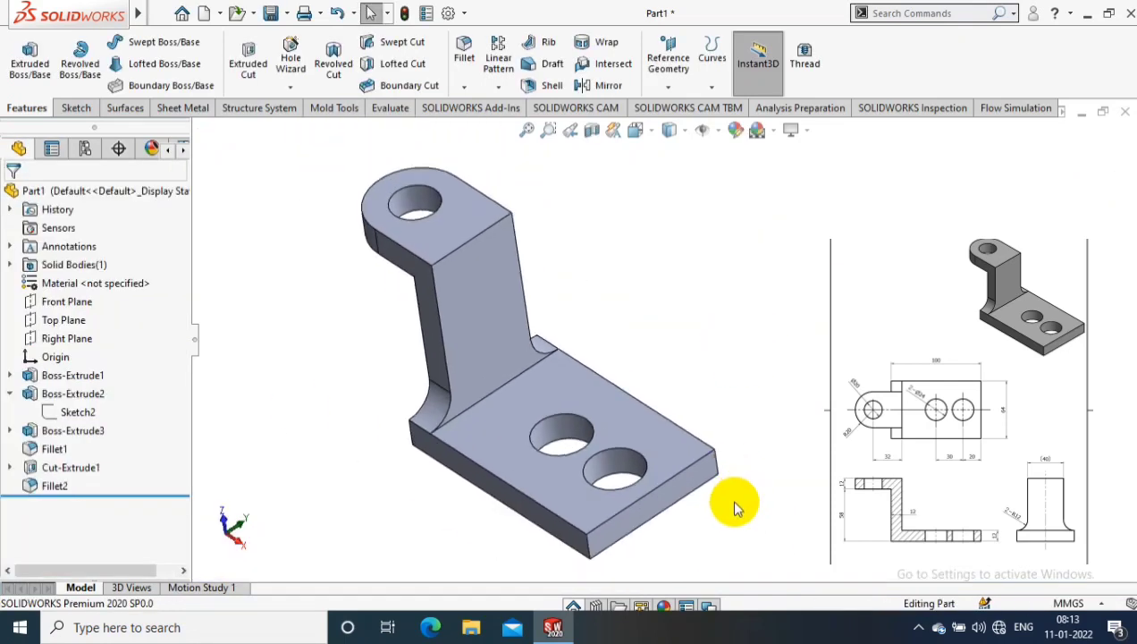